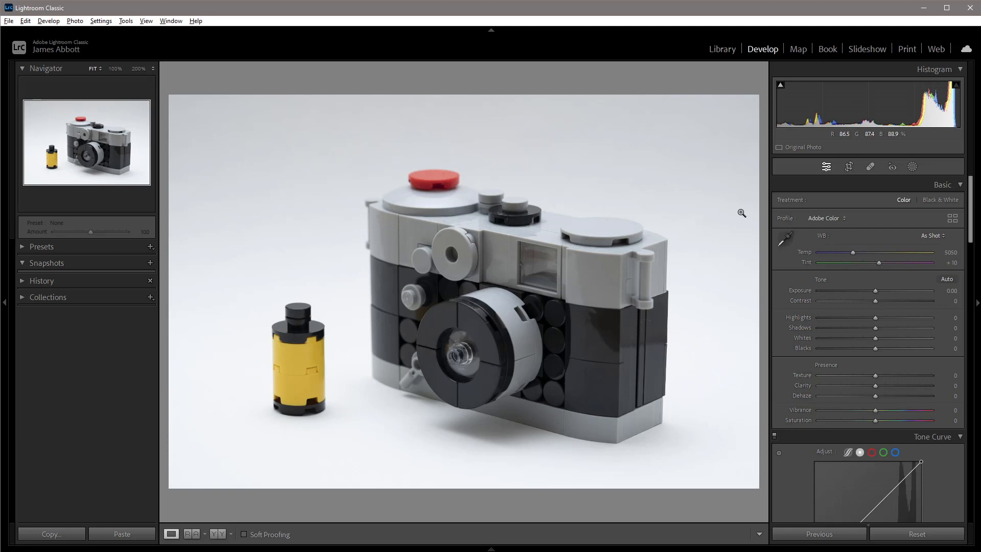
Turn on Remove Chromatic Aberration and Enable Profile Corrections, comparing the photo with and without the lens profile.
drag(971, 222, 979, 404)
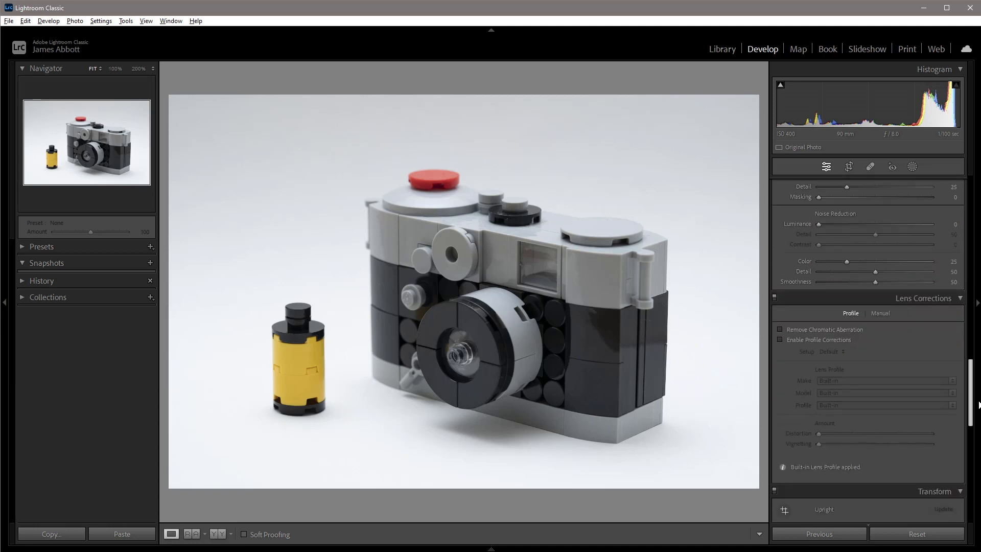
click(780, 329)
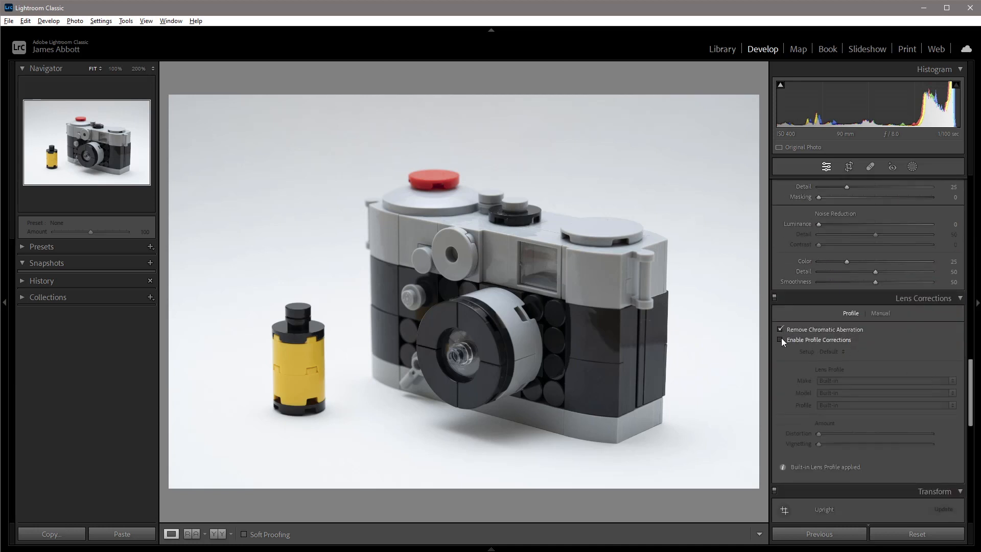
click(780, 339)
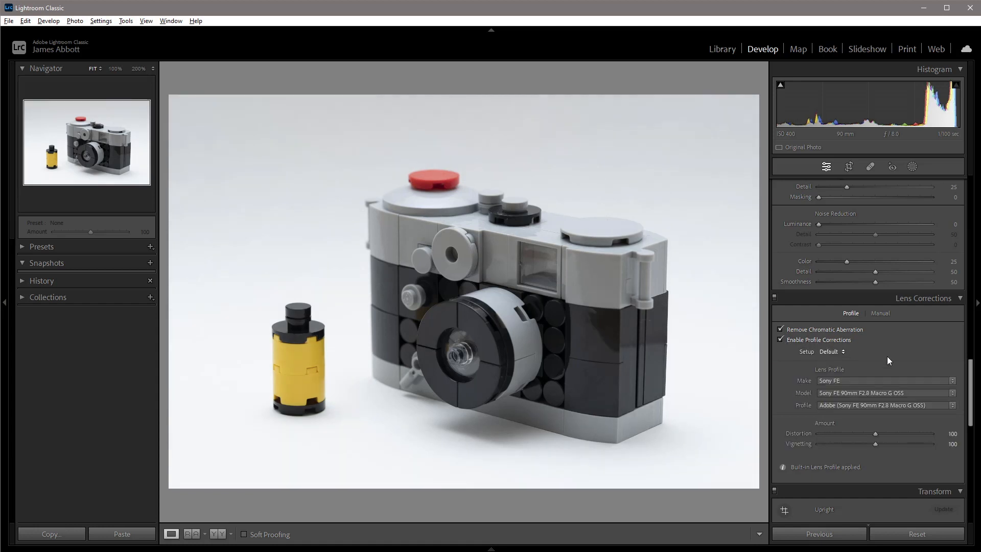
click(780, 341)
click(780, 341)
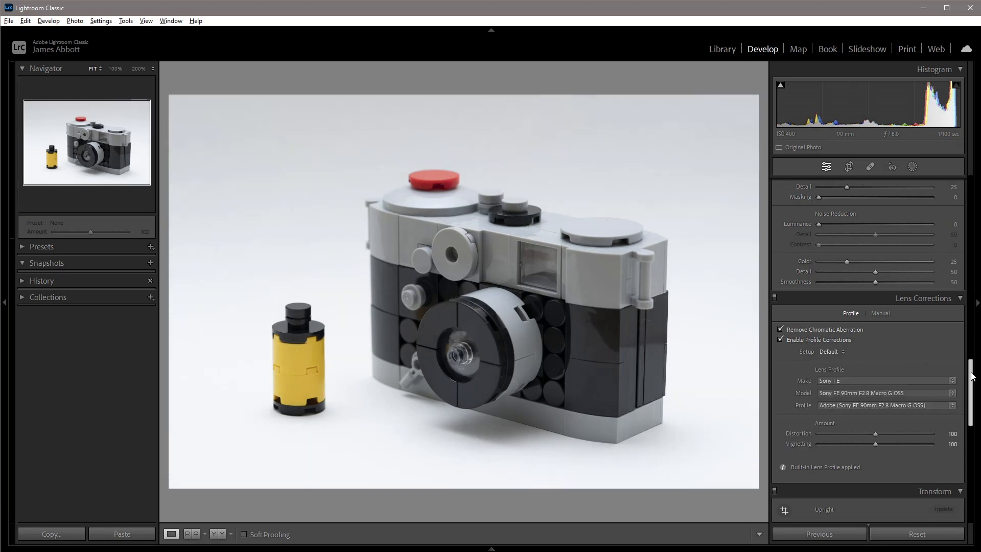
Set the tone curve's Point Curve to Medium Contrast.
scroll(948, 367, up, 10)
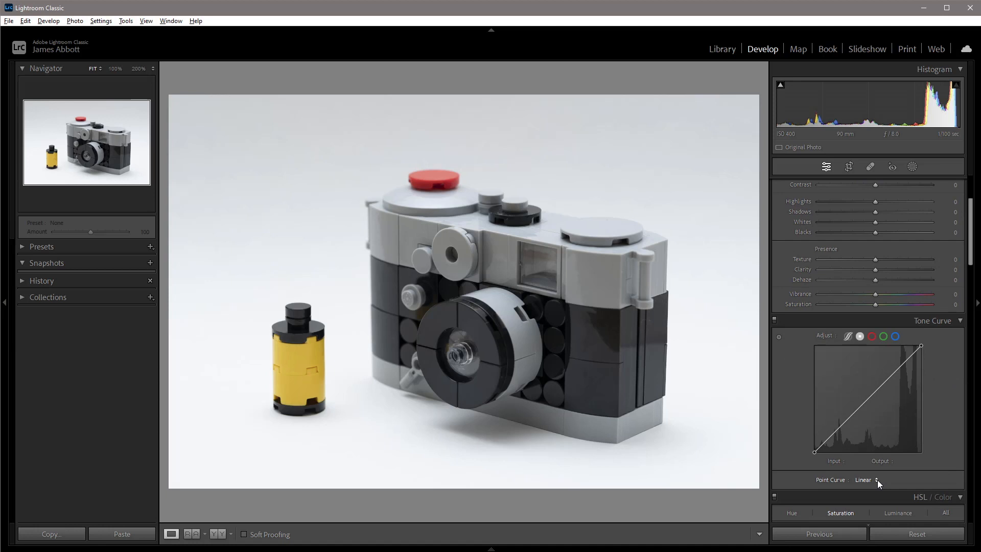
click(876, 480)
click(876, 504)
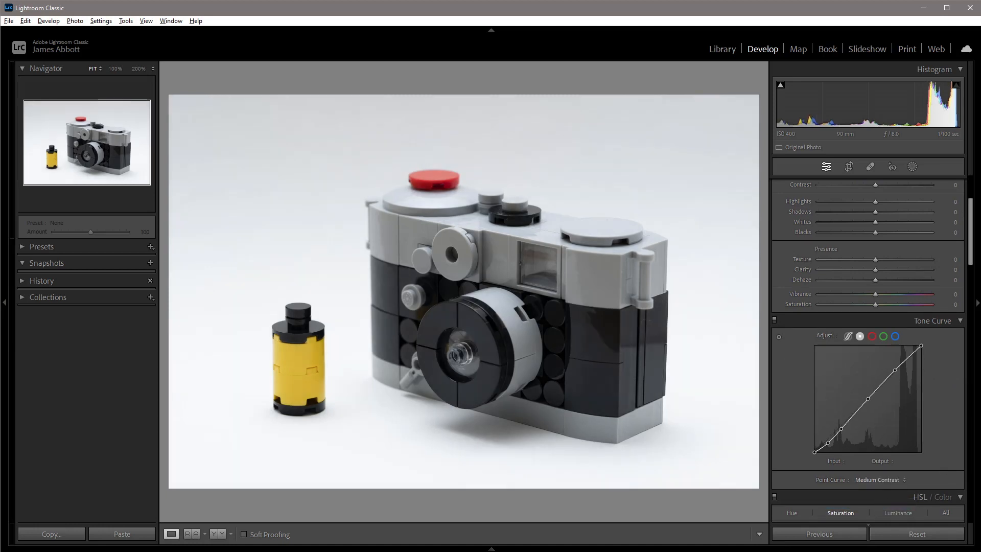
Check the photo's background against the white surround using Soft Proofing, and switch the proof preview off again.
scroll(962, 221, up, 5)
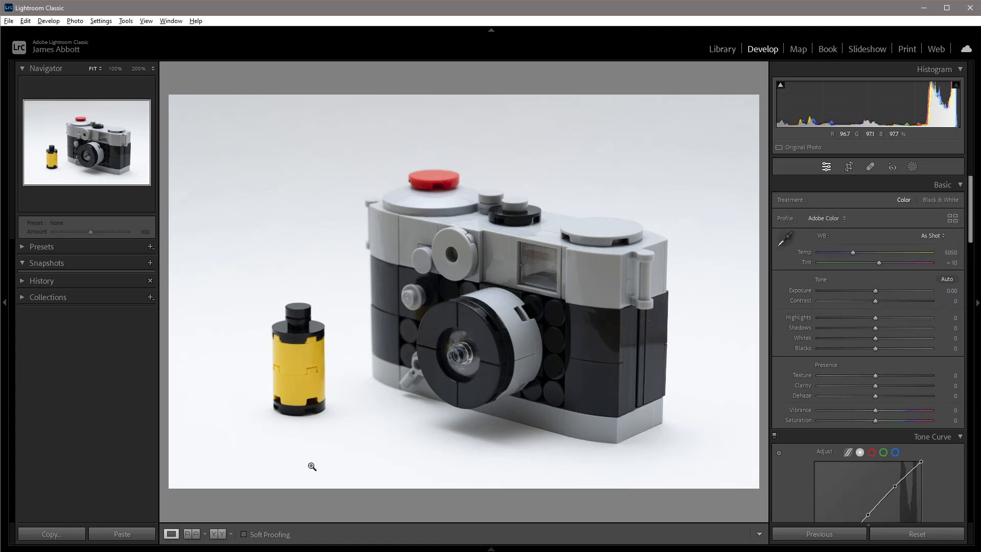
click(245, 537)
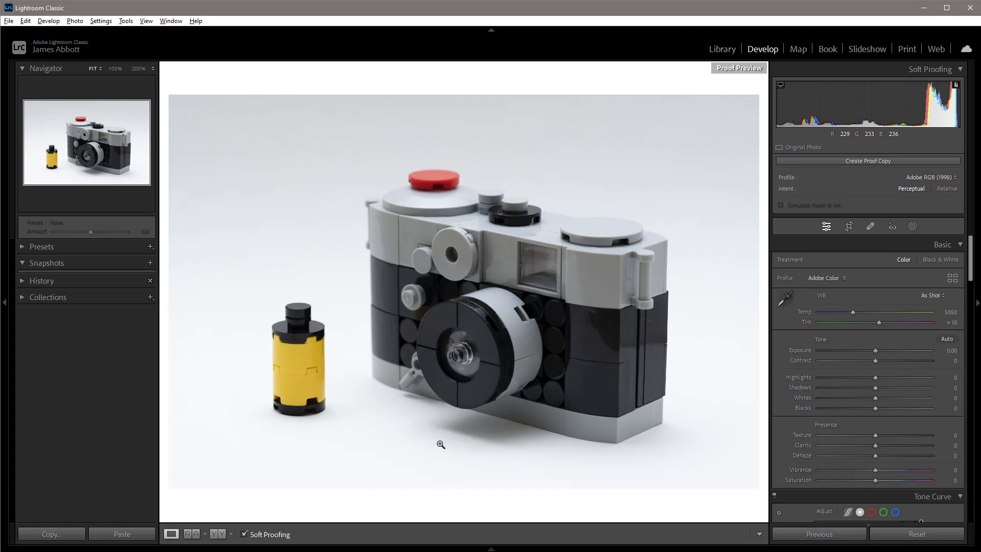
click(244, 535)
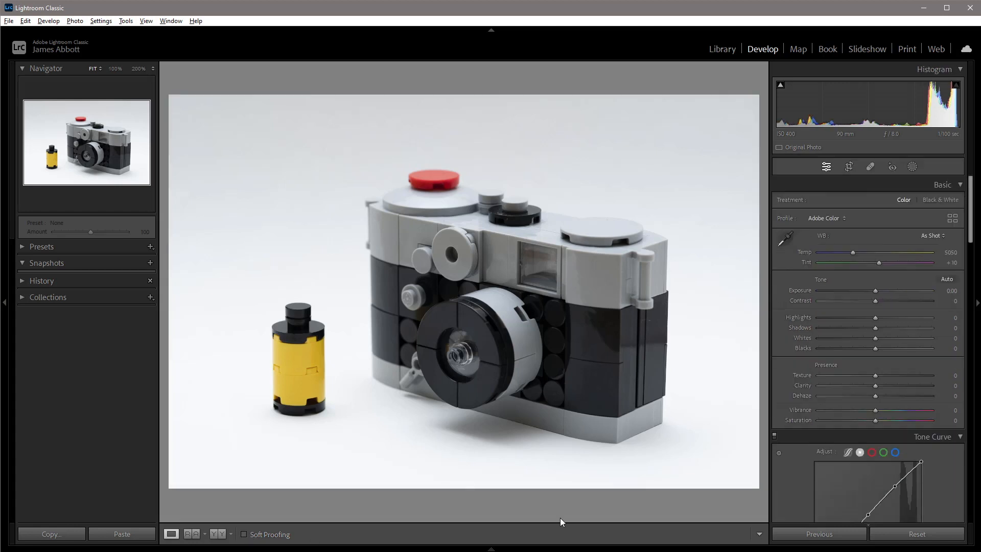
Set Whites to +48 and Blacks to −10, using the clipping preview to judge the limits.
key(alt)
drag(876, 338, 902, 338)
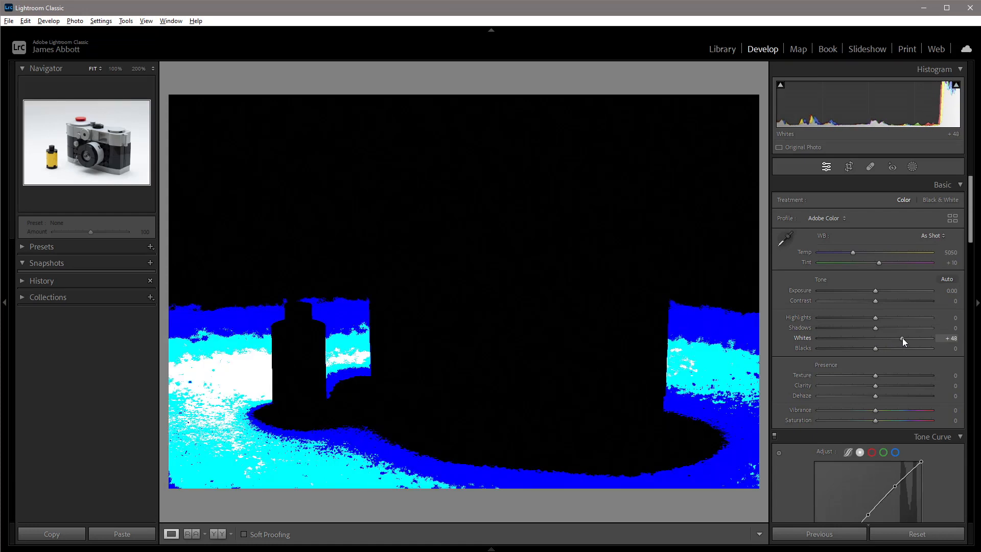
drag(902, 339, 902, 338)
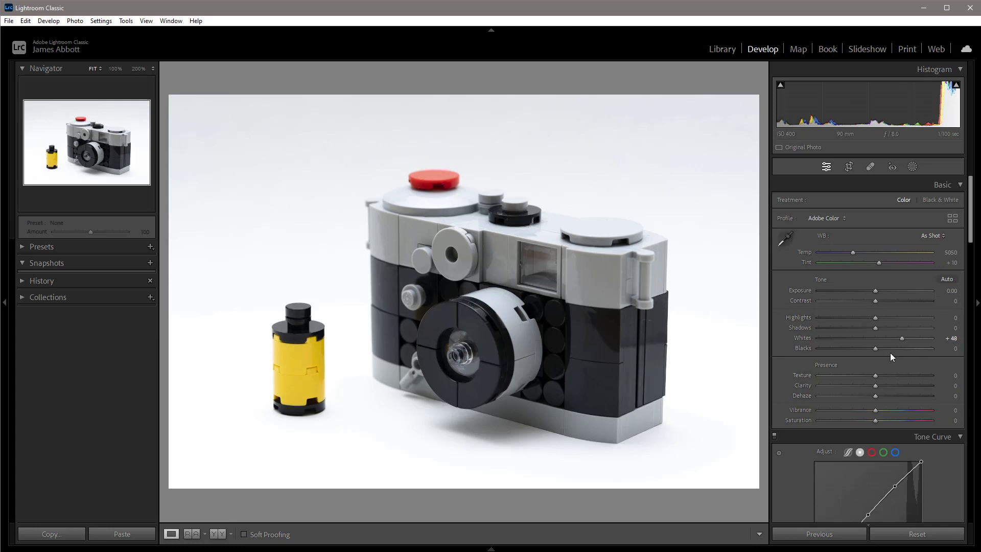
drag(873, 349, 868, 349)
key(alt)
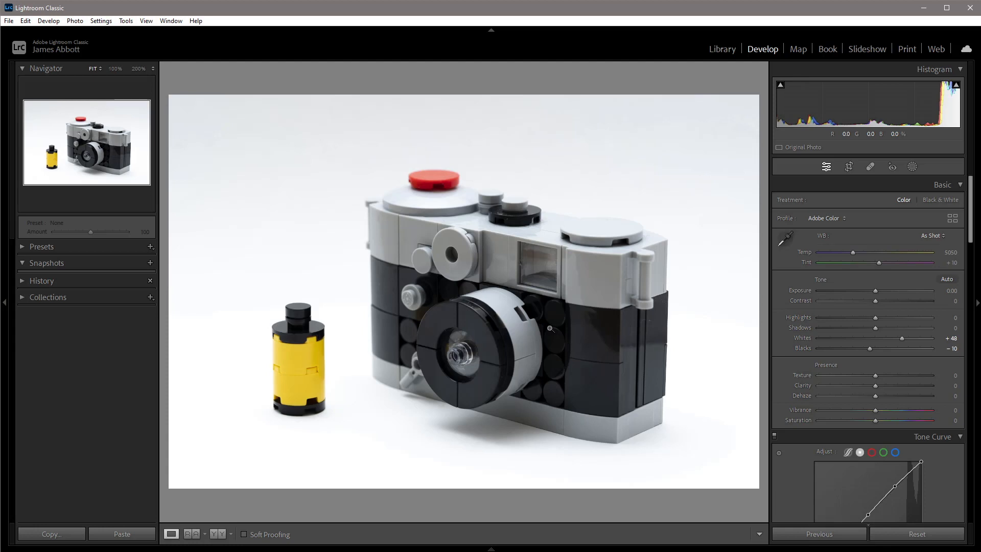
Refine the photo's tone and presence with Shadows at +35, Highlights at −40 and Clarity at +20.
drag(878, 327, 897, 332)
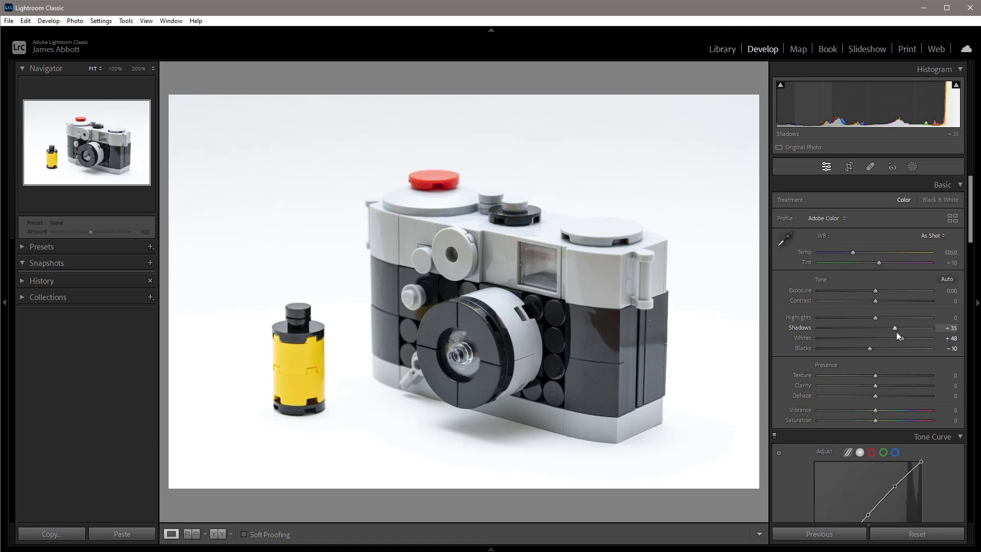
drag(875, 317, 850, 318)
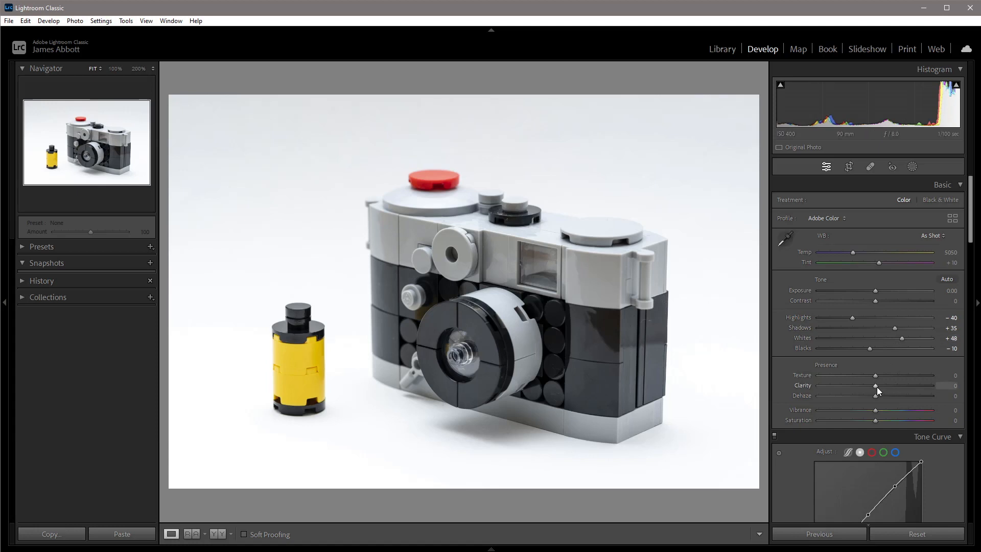
drag(877, 387, 885, 385)
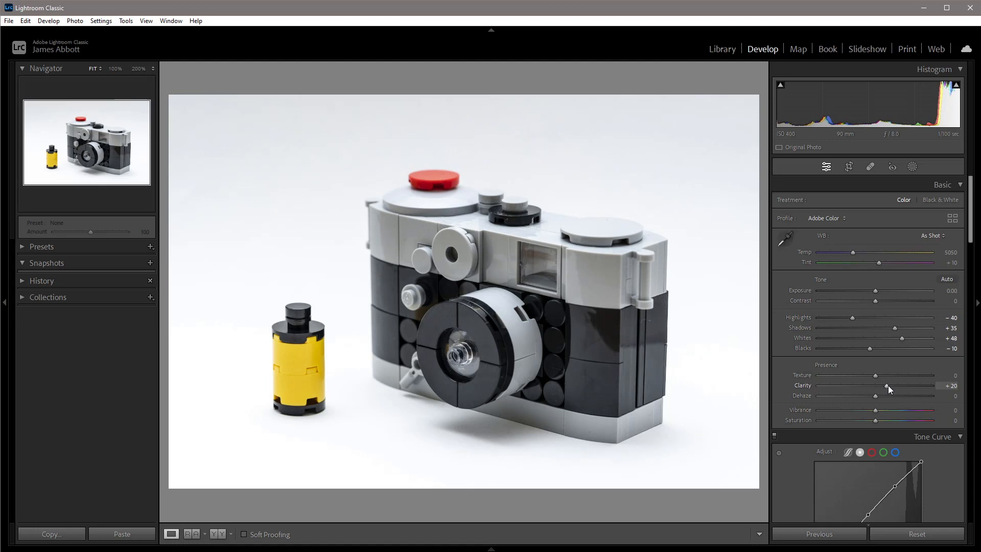
mouse_move(900, 385)
mouse_down()
mouse_move(921, 385)
mouse_move(891, 385)
mouse_move(937, 384)
mouse_move(889, 387)
mouse_up()
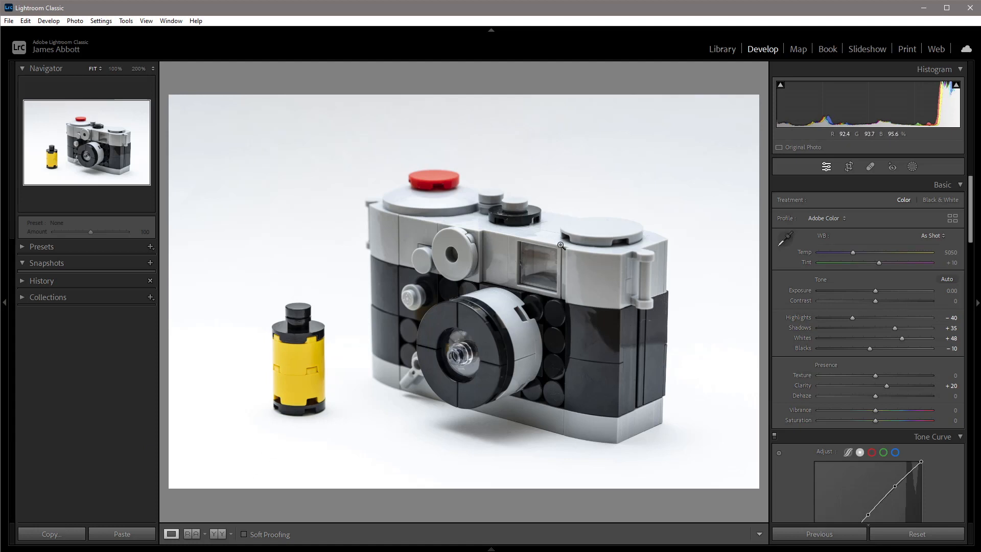
Add an angled linear gradient mask covering the upper background and fading out across the camera's lower body.
click(912, 166)
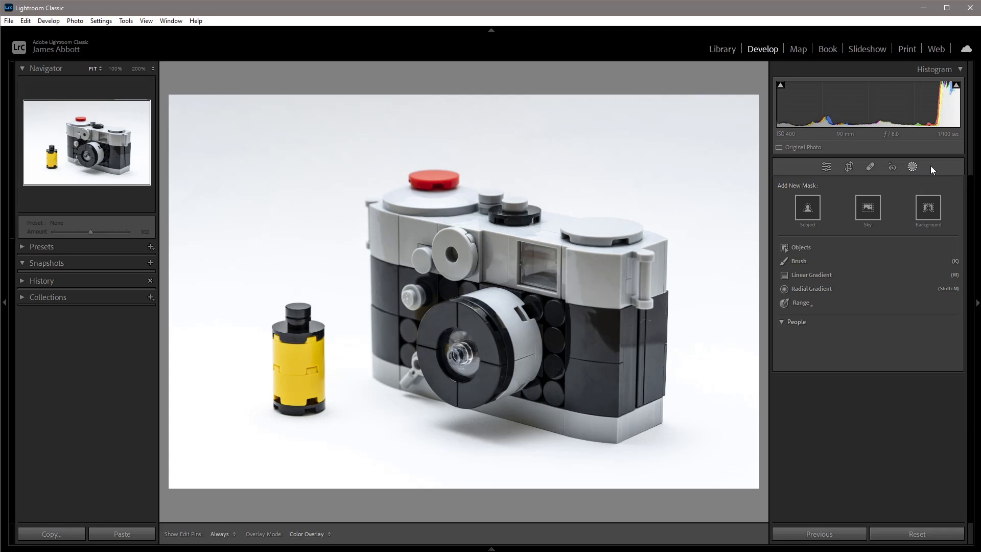
click(826, 276)
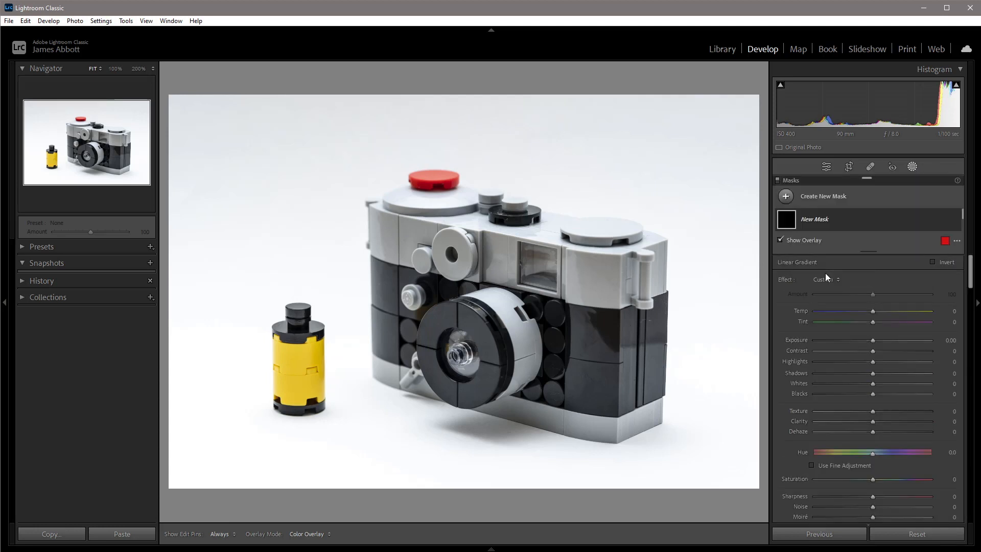
drag(603, 188, 541, 370)
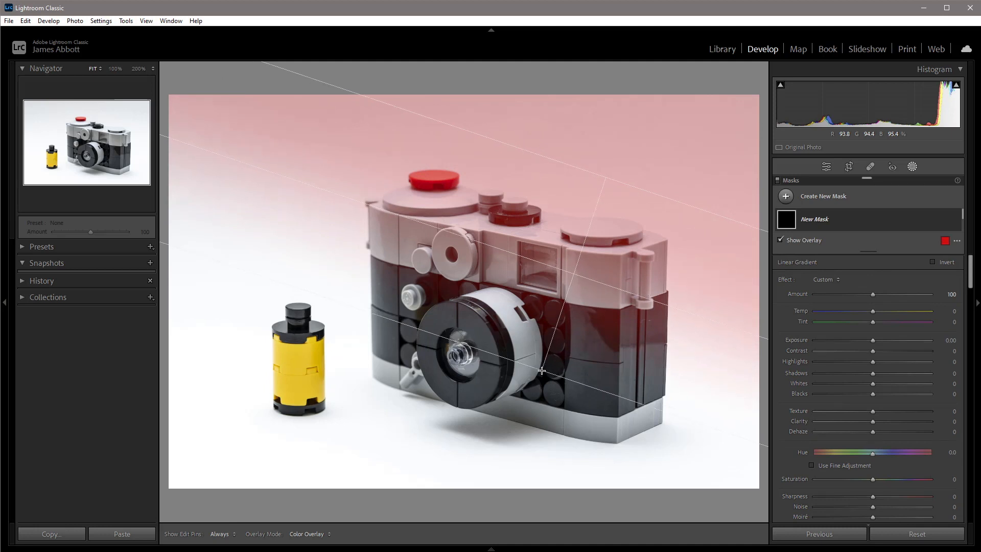
drag(541, 371, 541, 375)
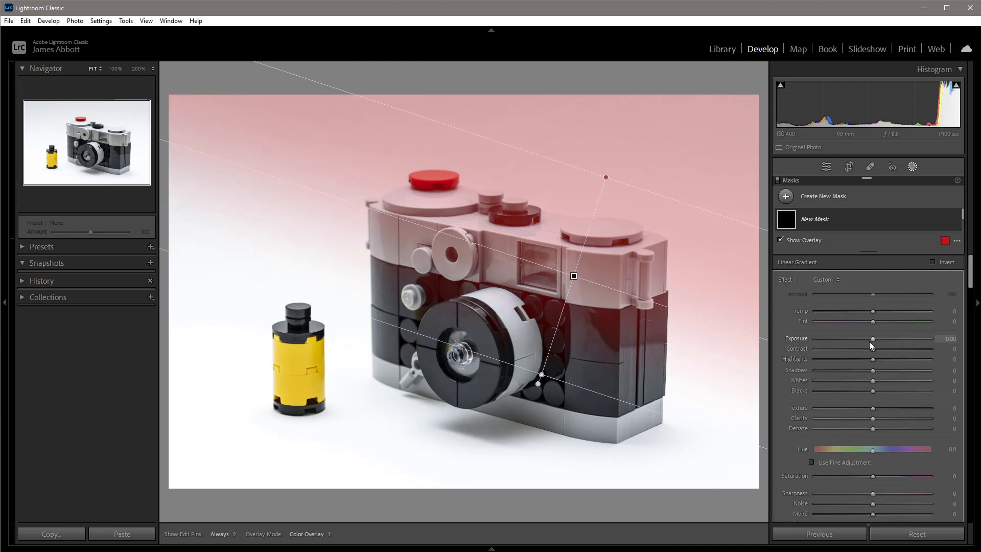
Set the upper gradient mask's Exposure to 0.25 and Highlights to −15.
drag(873, 339, 878, 339)
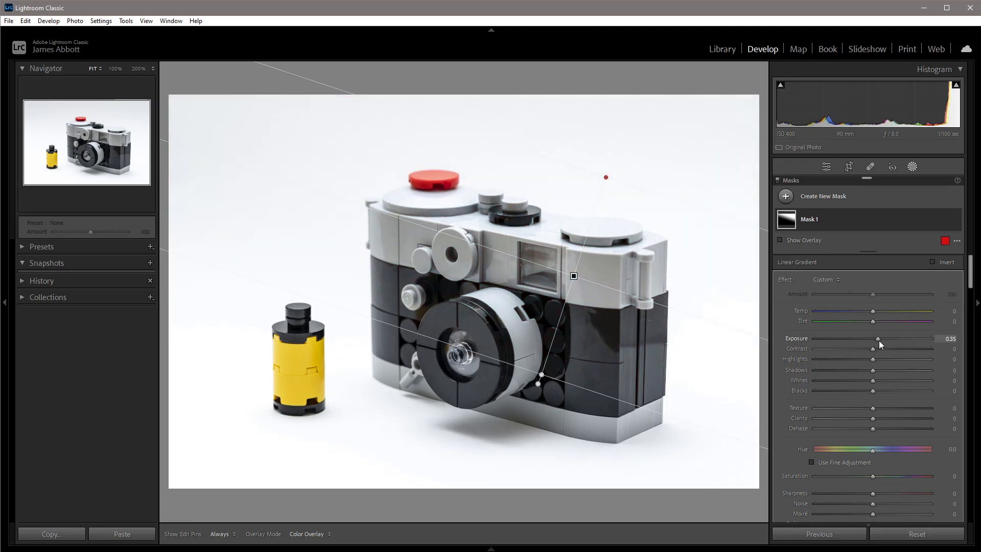
drag(878, 340, 877, 341)
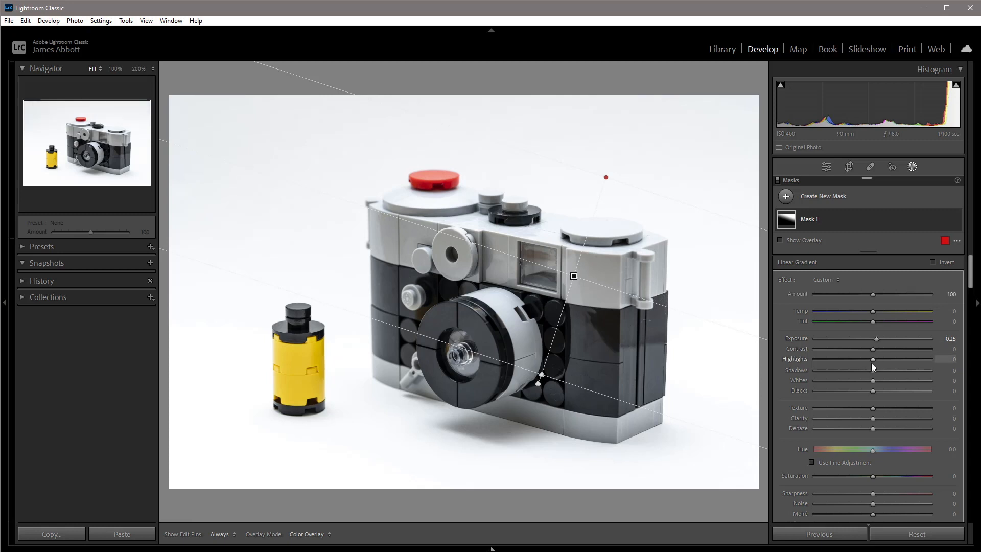
drag(873, 360, 866, 361)
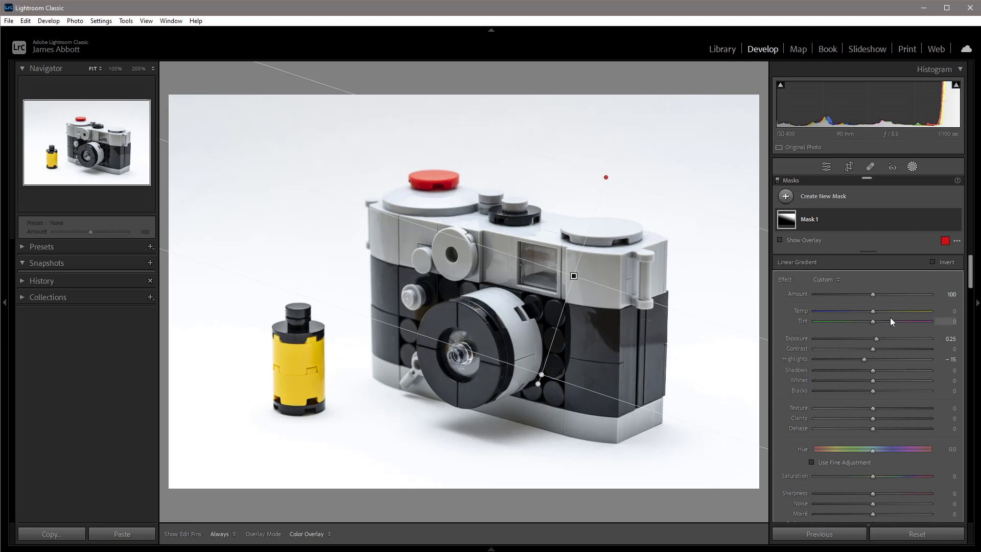
Create a second linear gradient mask covering the lower part of the photo and fading upward across the camera.
mouse_move(940, 221)
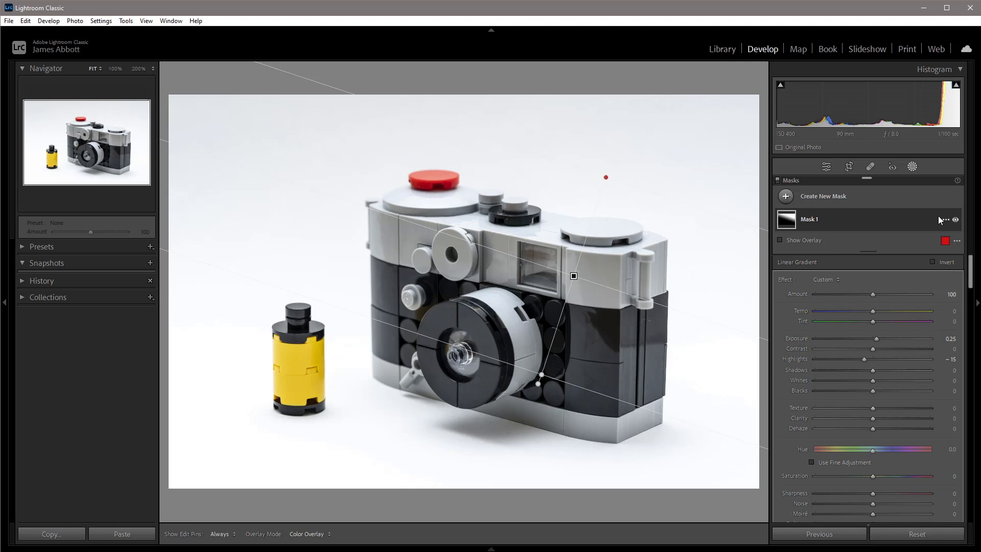
click(787, 198)
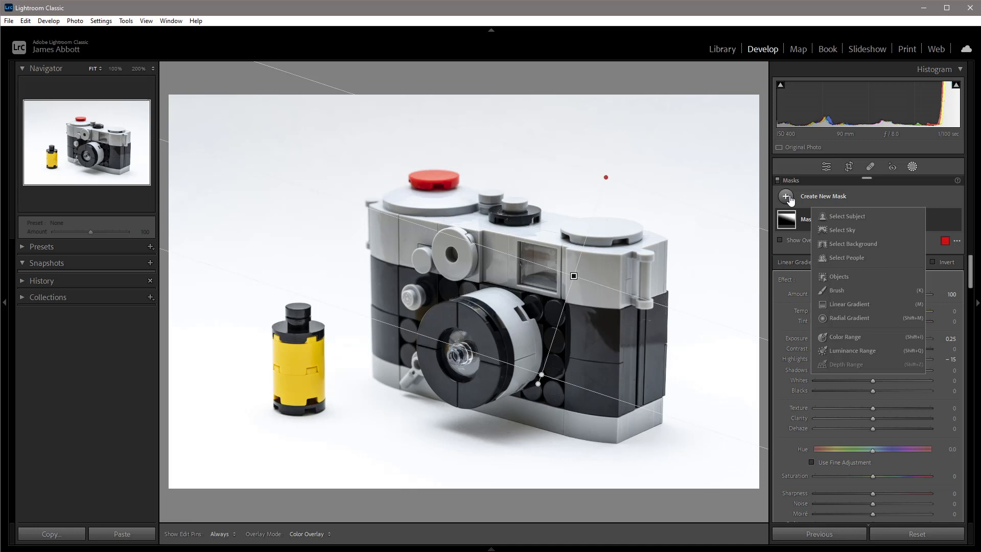
click(856, 307)
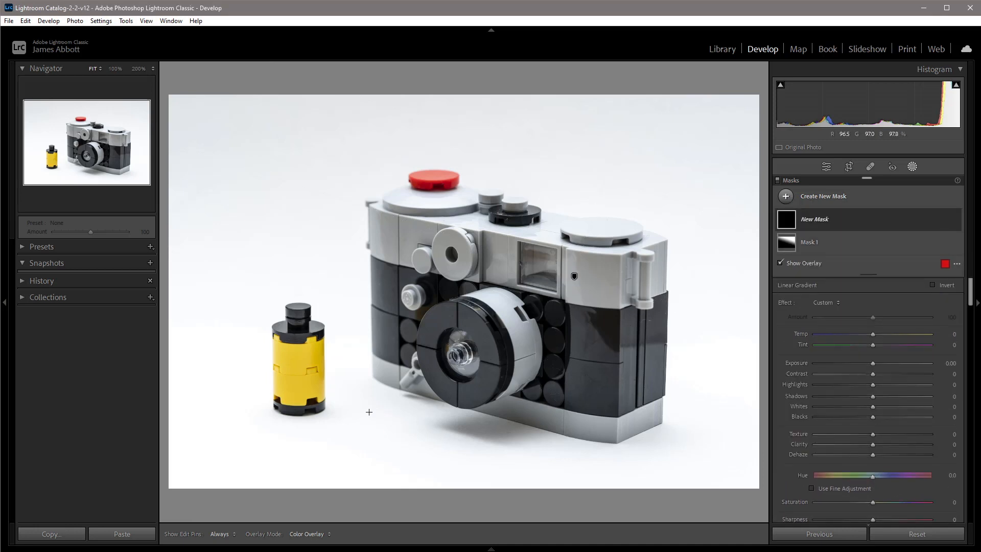
drag(379, 372, 410, 245)
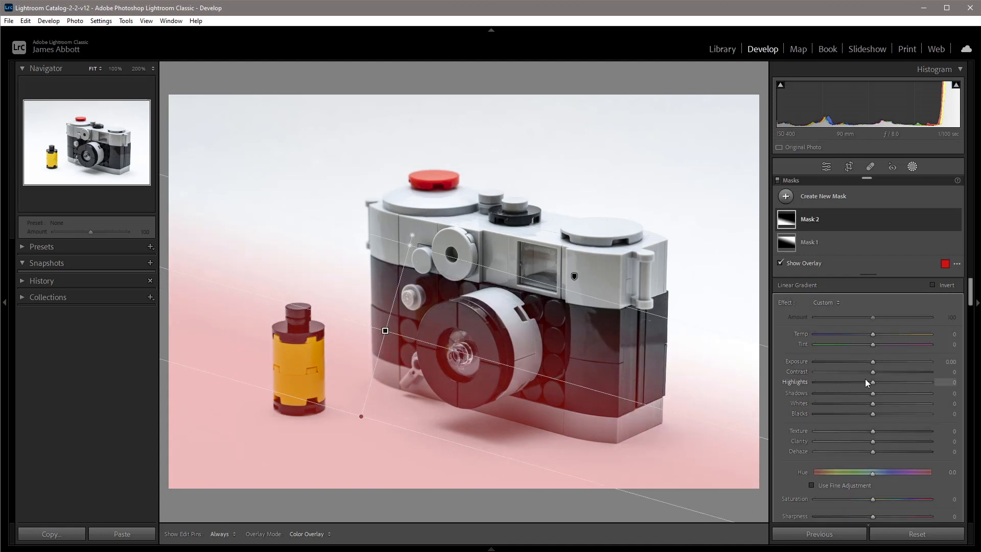
Hide the mask overlay and set the lower gradient mask's Exposure to −0.60.
key(o)
drag(871, 362, 866, 363)
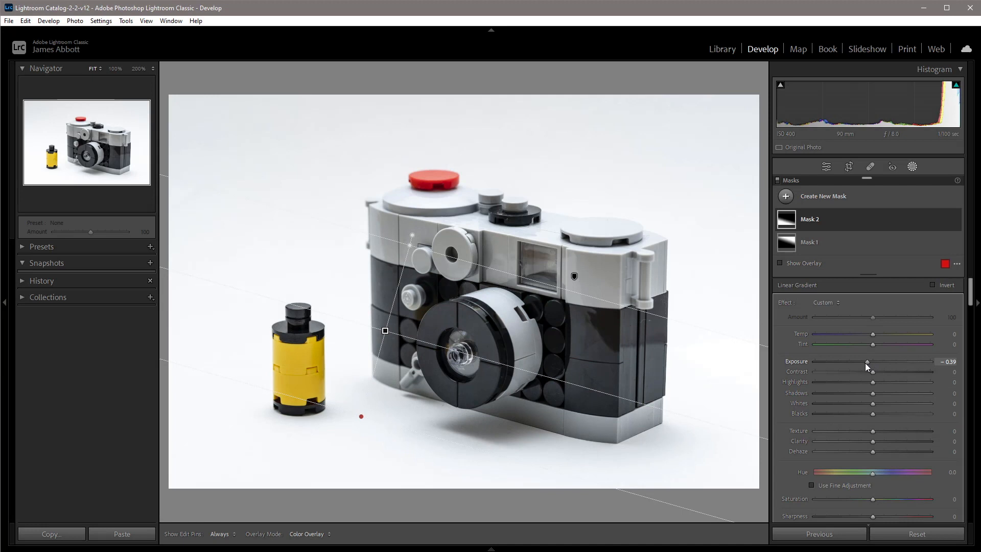
drag(864, 364, 862, 364)
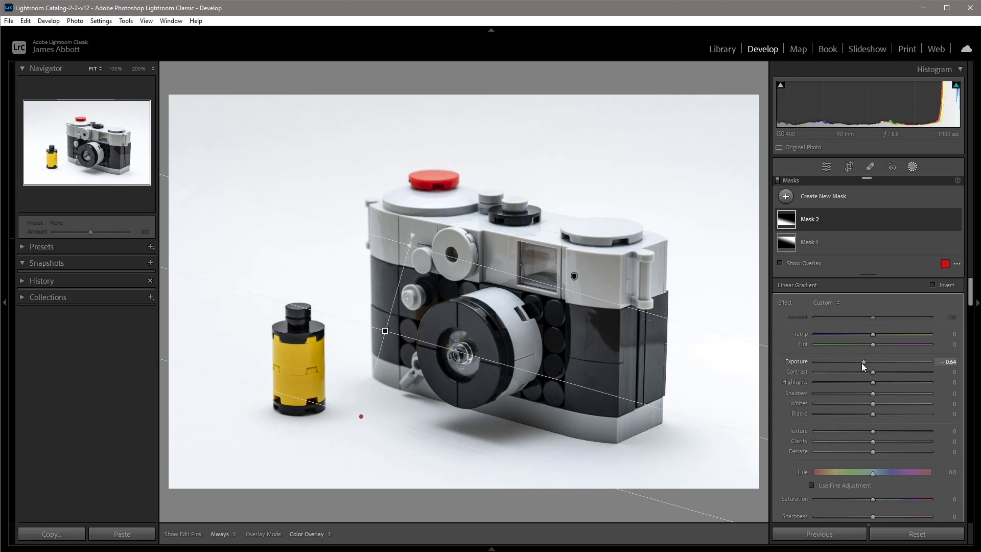
drag(862, 362, 862, 363)
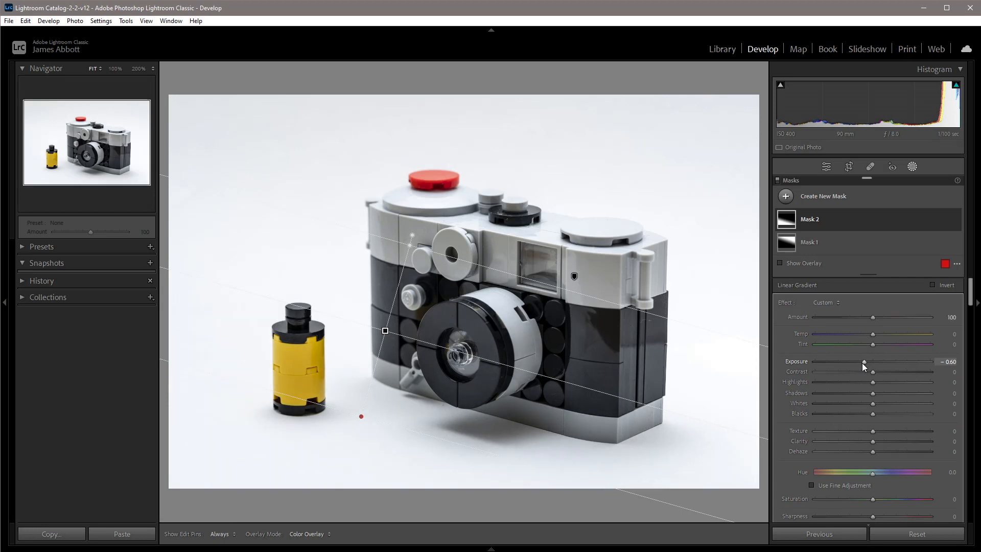
Leave masking and turn on Soft Proofing to compare the background with the white surround.
click(912, 167)
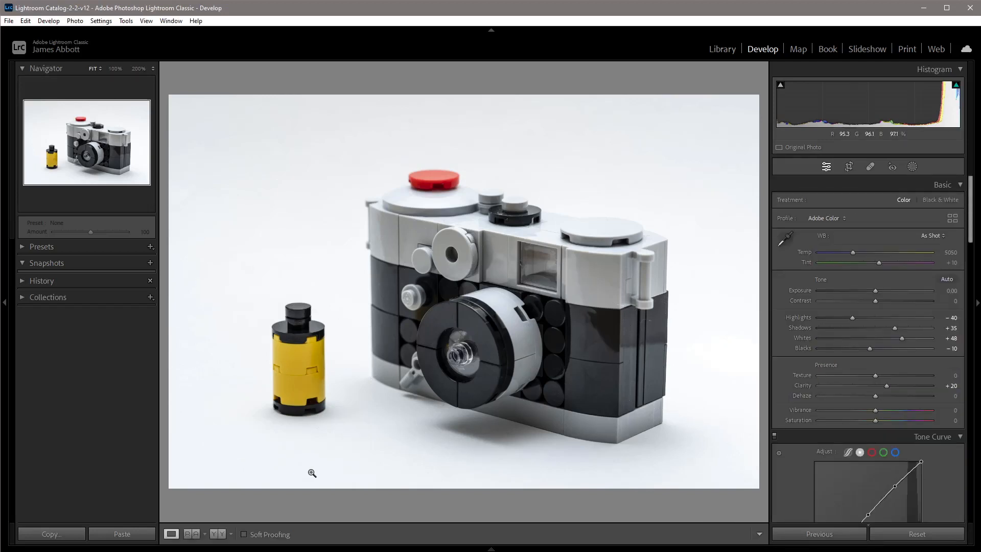
click(244, 533)
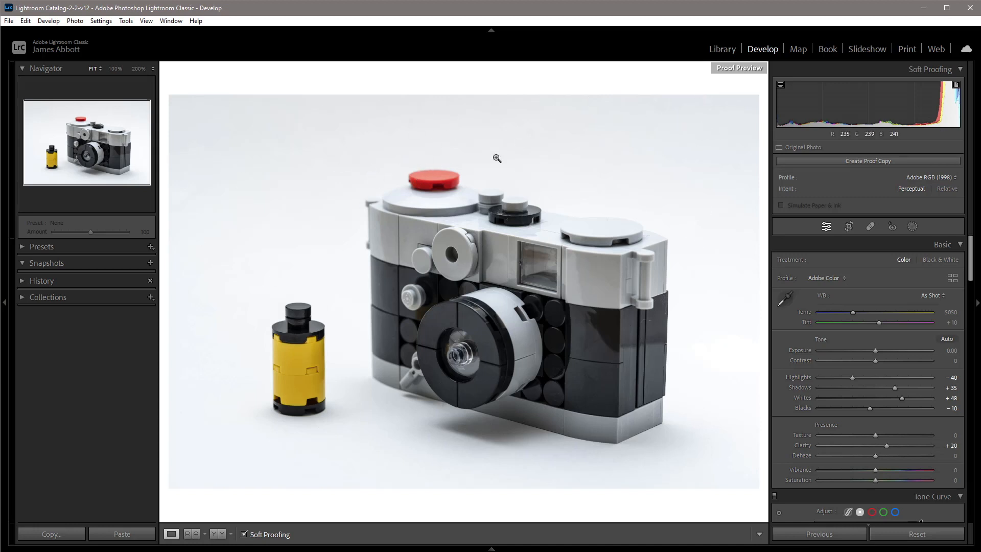
click(913, 226)
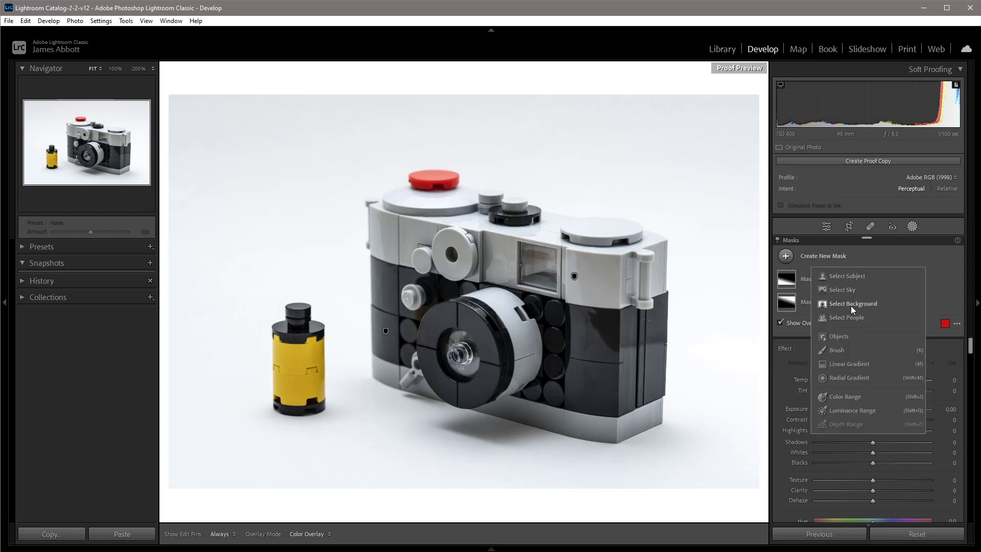
click(842, 365)
drag(486, 101, 477, 204)
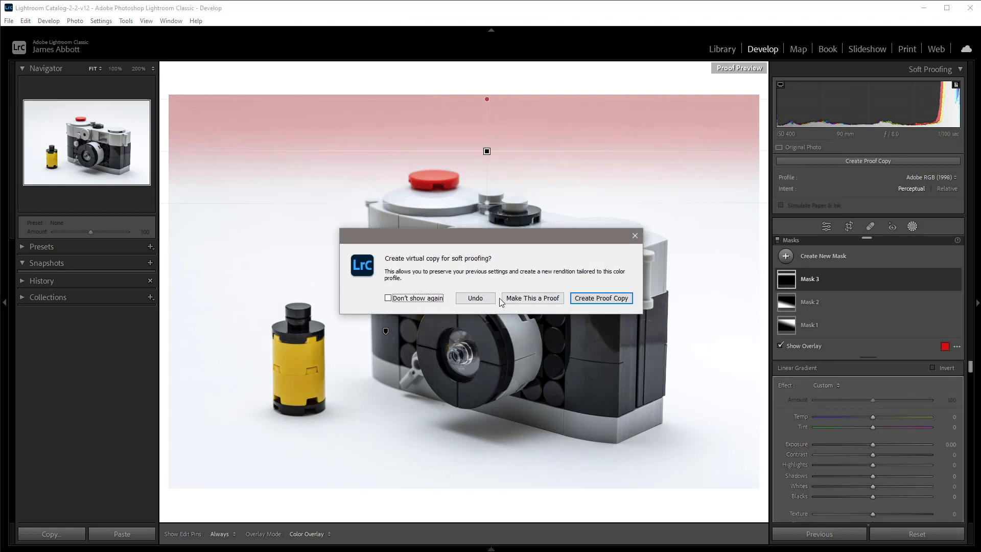
click(484, 298)
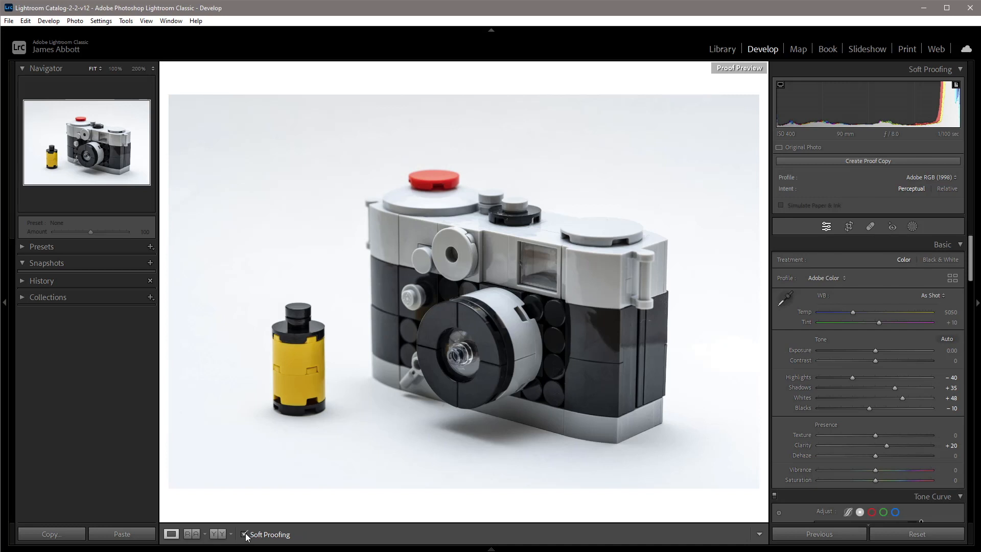
Turn off Soft Proofing and create a third linear gradient mask fading down from the photo's top edge to the camera top.
click(245, 535)
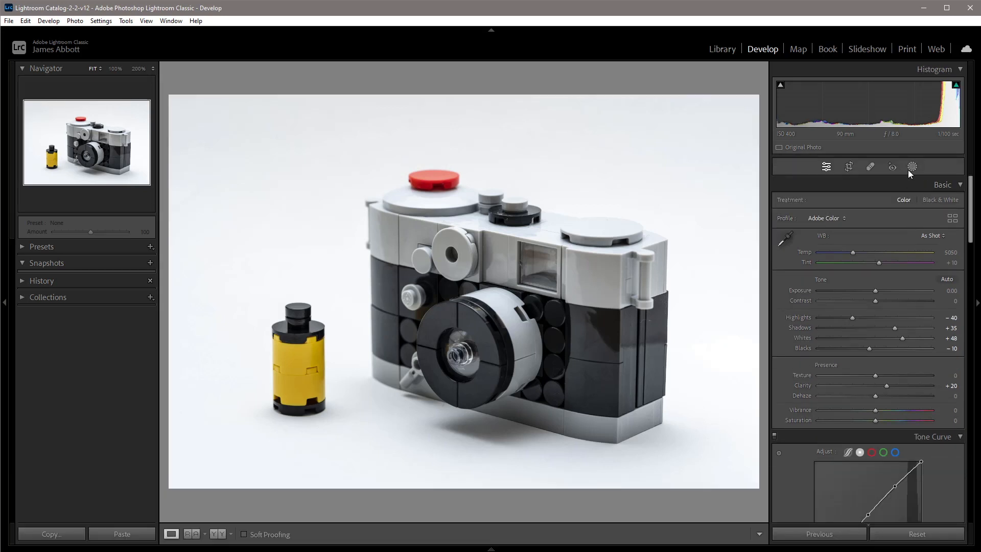
click(910, 168)
key(m)
drag(504, 97, 506, 202)
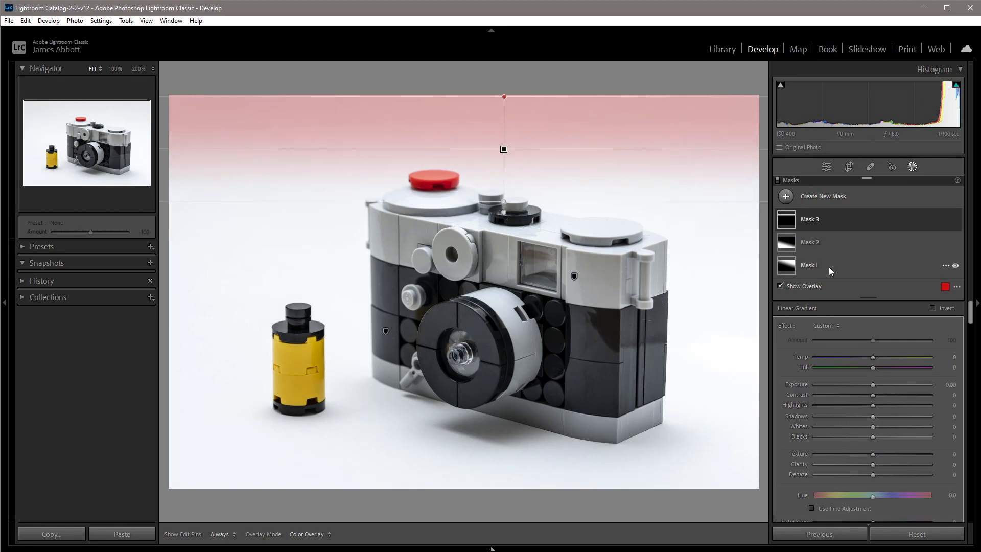
Set the third gradient mask's Exposure to 0.14, shift the gradient slightly lower and leave masking.
drag(872, 384, 875, 384)
drag(503, 149, 501, 159)
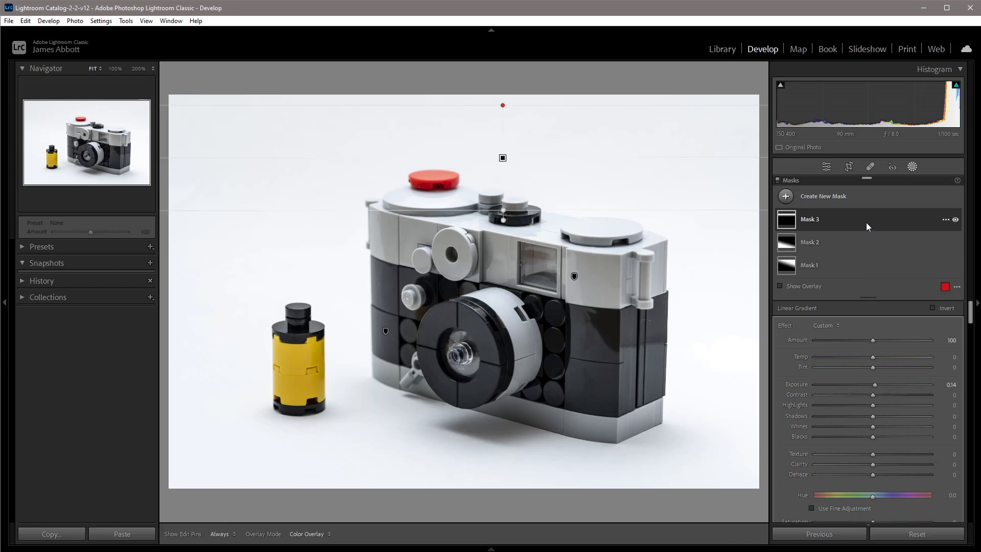
click(912, 167)
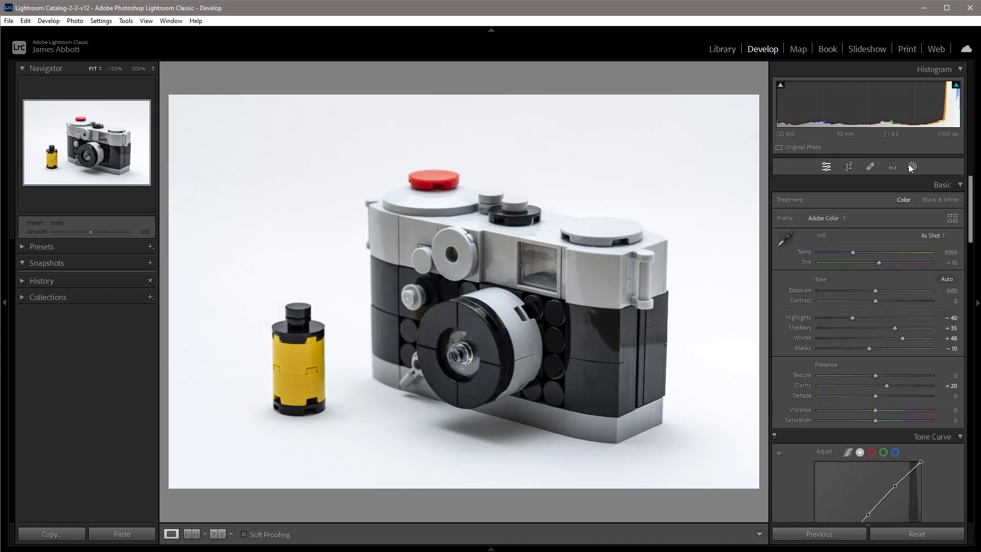
Examine the camera body at 100% for dust, fibres and scratches, from the lens and side panels to the top dials.
click(539, 306)
drag(627, 371, 307, 10)
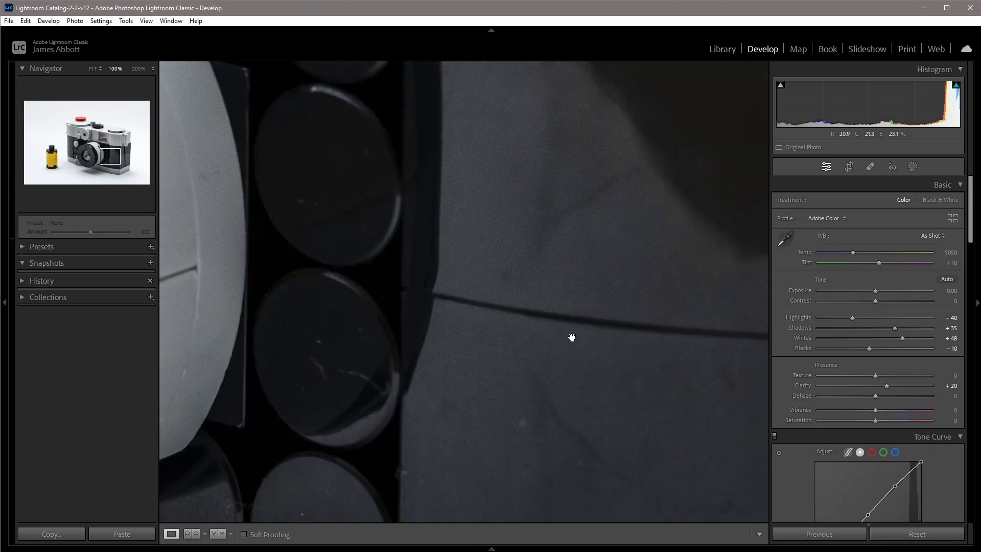
drag(572, 337, 431, 48)
drag(392, 138, 298, 442)
drag(591, 145, 436, 416)
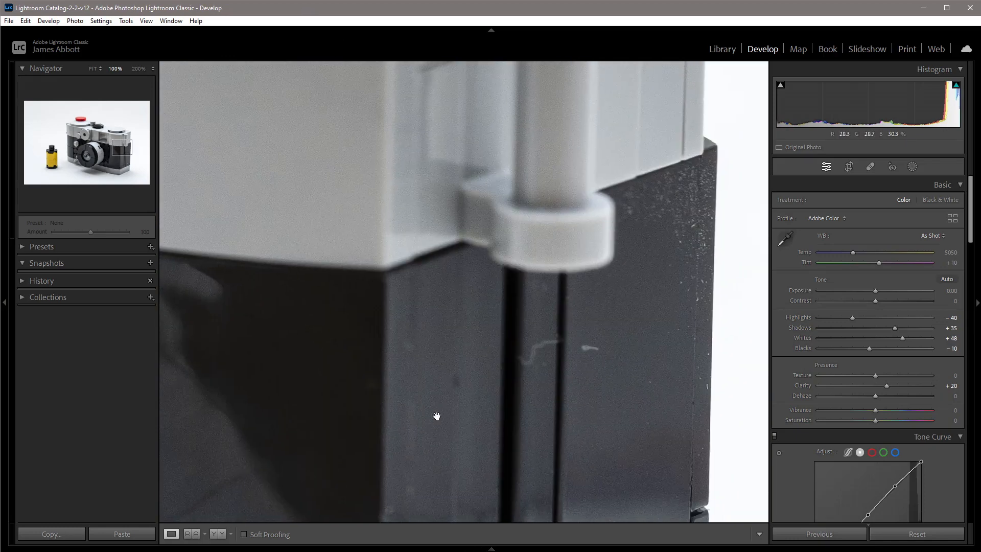
drag(575, 314, 727, 488)
drag(593, 291, 652, 390)
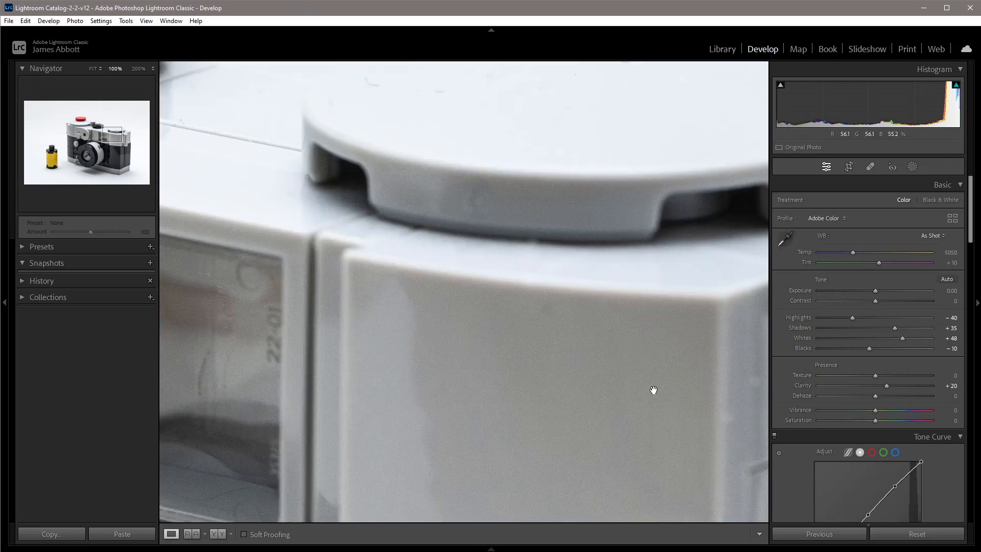
drag(504, 325, 655, 520)
drag(350, 213, 483, 295)
drag(396, 377, 881, 357)
drag(554, 324, 764, 511)
drag(645, 419, 381, 221)
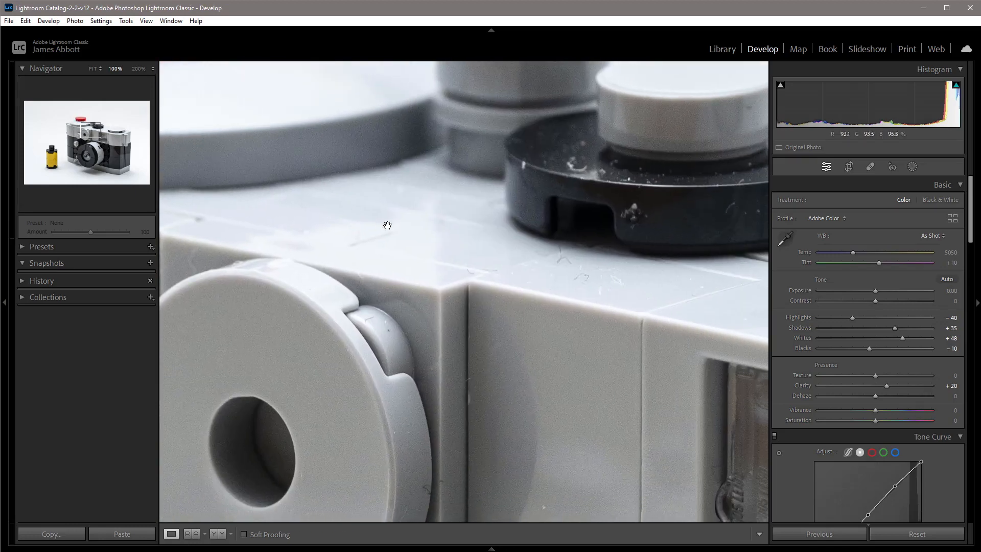
Using Content-Aware Remove at size 13, clean the dust specks off the black dial and the fibres off the top plate below it.
click(870, 167)
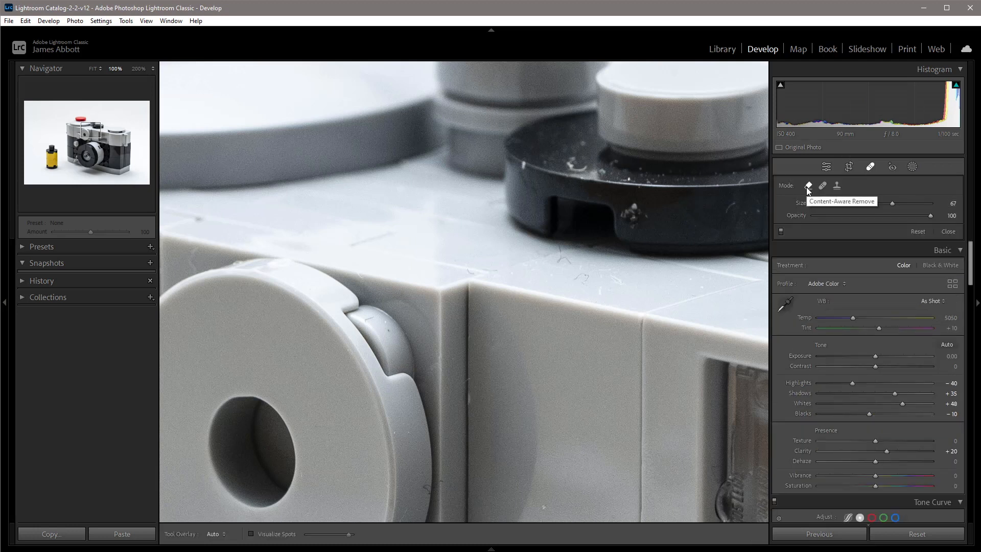
scroll(731, 209, down, 10)
scroll(728, 209, down, 2)
click(730, 207)
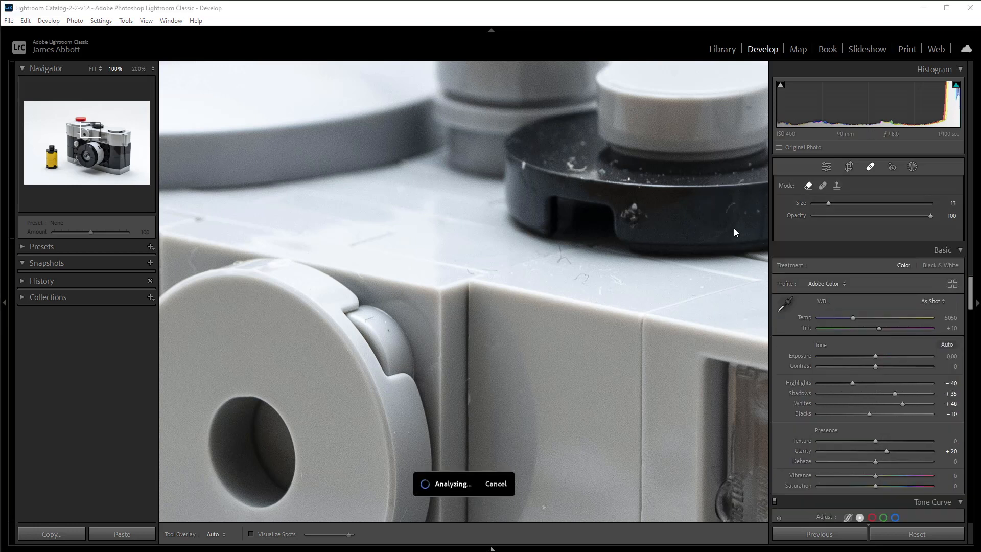
click(634, 214)
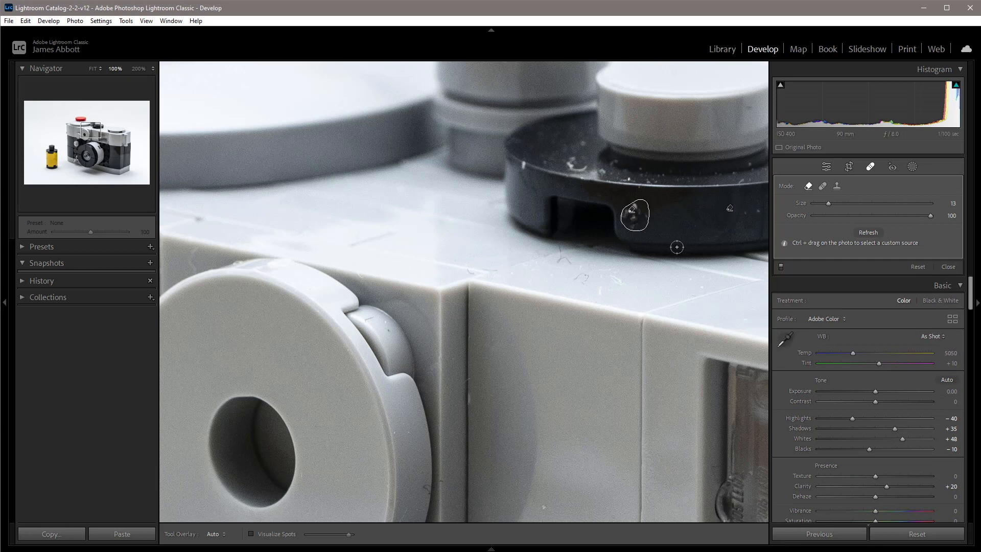
click(756, 211)
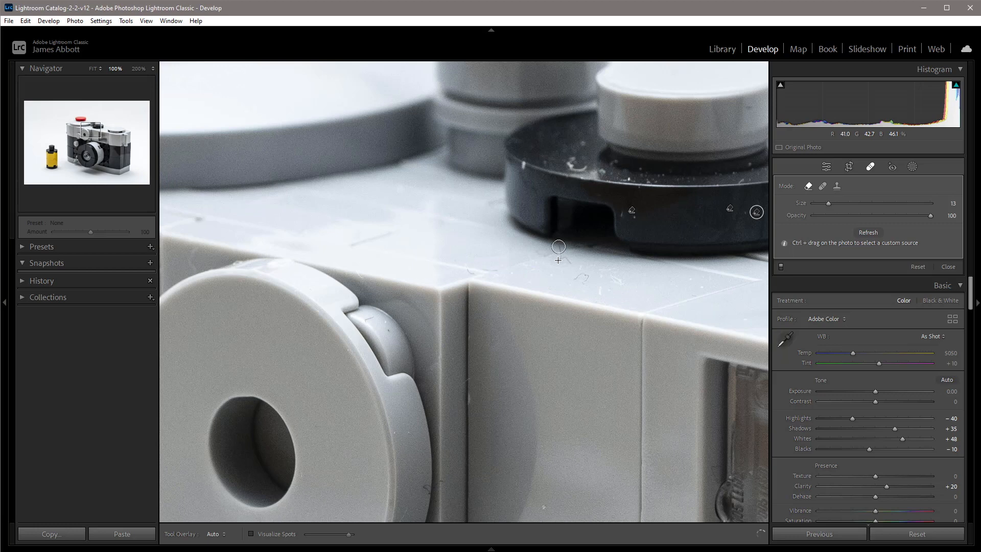
drag(568, 261, 574, 265)
click(582, 278)
Remove the curved scratch and nearby marks from the light grey front panel beside the large round ring.
drag(542, 294, 764, 287)
drag(344, 284, 516, 243)
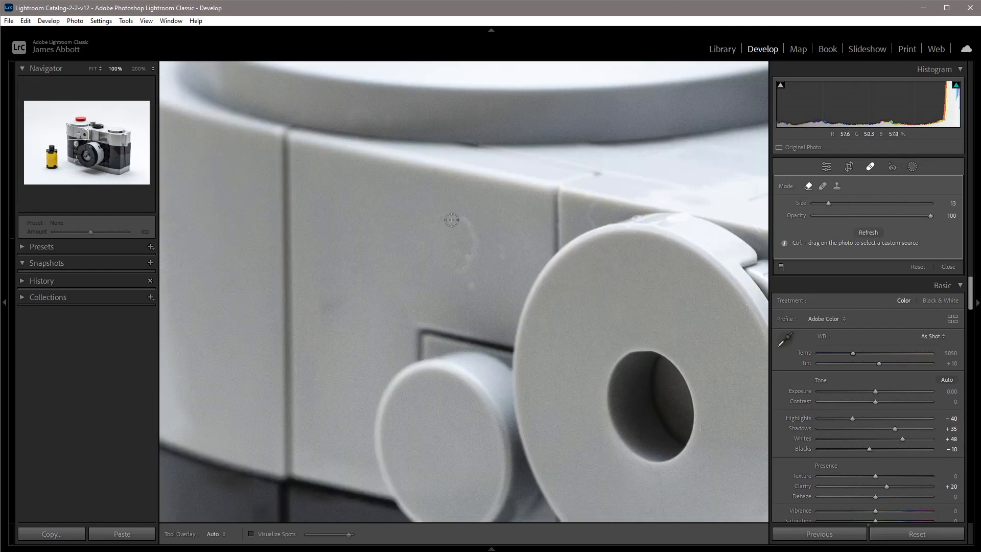
mouse_move(466, 221)
mouse_down()
mouse_move(475, 245)
mouse_move(463, 271)
mouse_up()
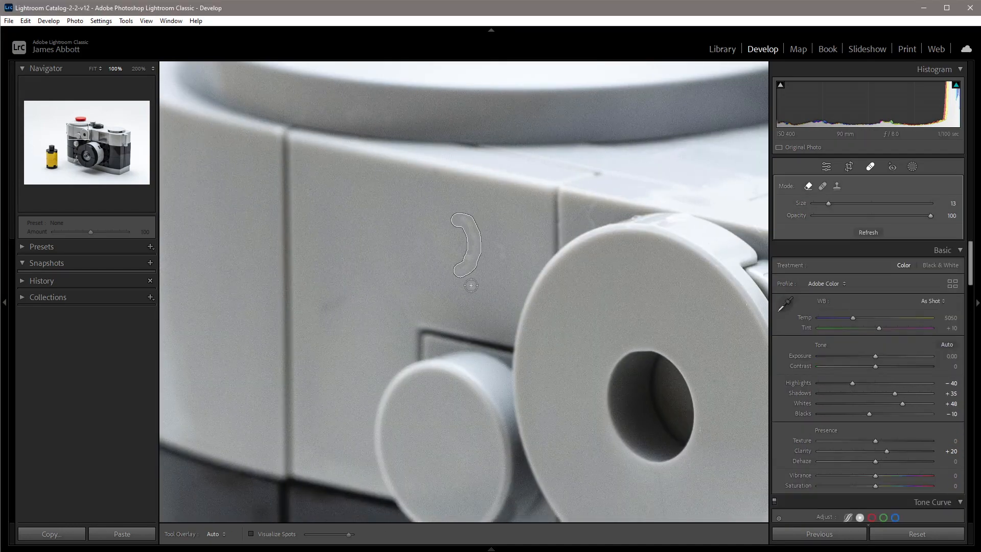
drag(499, 243, 503, 257)
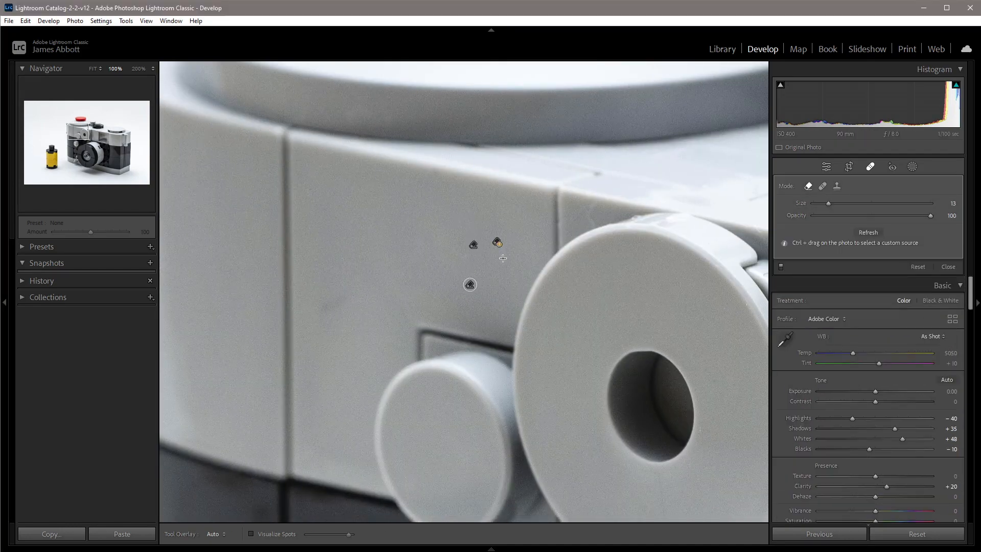
click(324, 309)
Remove the dark spots from the black front panels beside the small transparent knob and the round discs.
drag(462, 357, 551, 151)
click(397, 186)
click(471, 178)
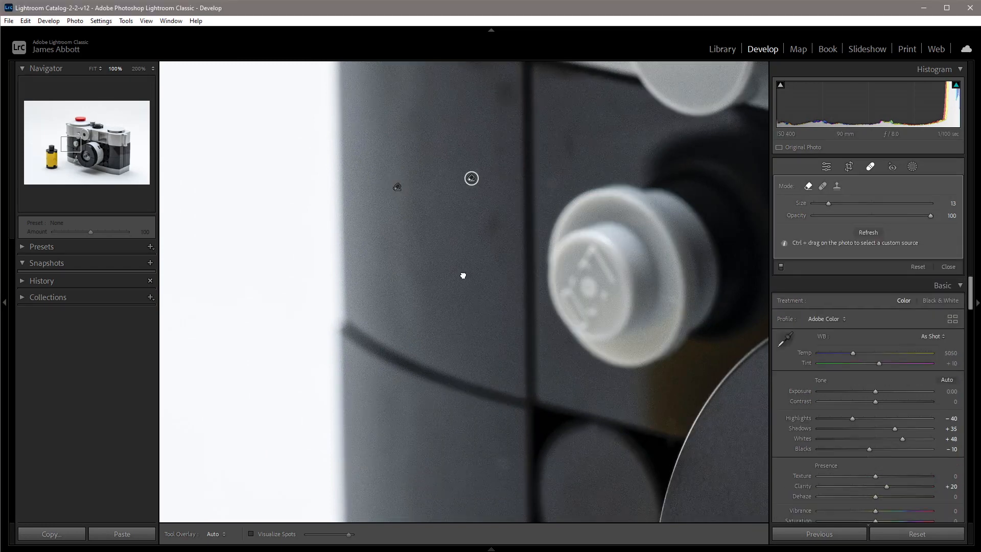
scroll(473, 323, down, 5)
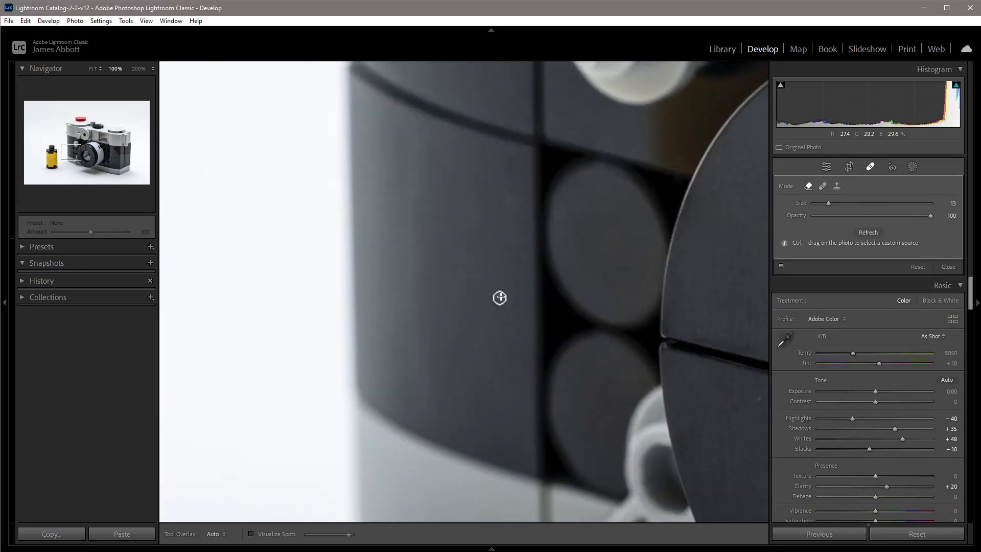
click(510, 199)
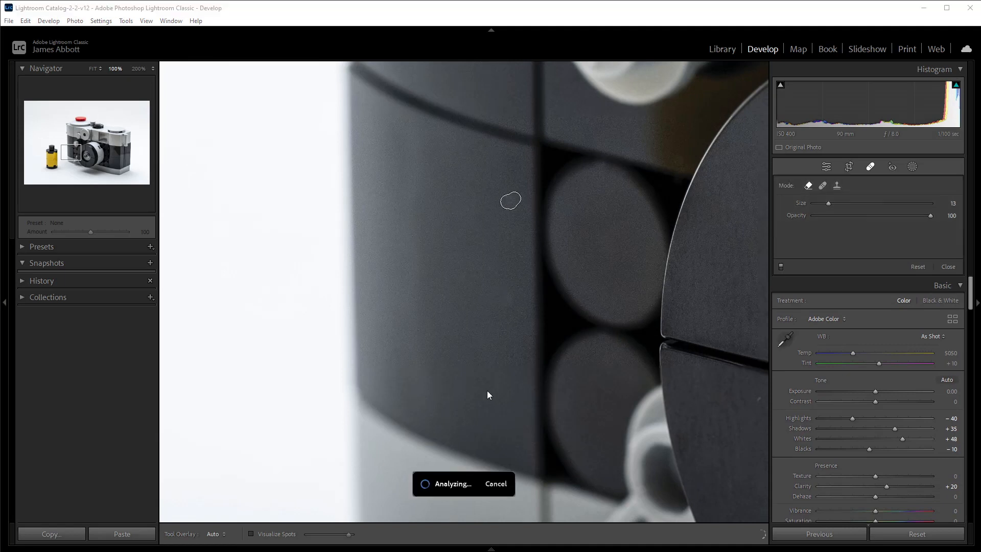
Remove three specks from the black outer ring of the lens.
key(space)
drag(462, 353, 452, 131)
drag(687, 251, 486, 253)
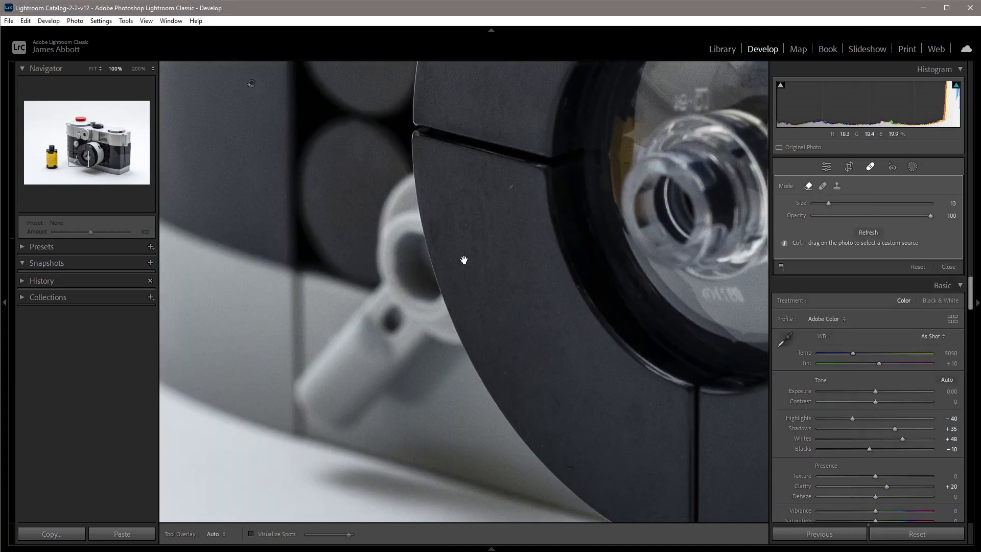
click(484, 196)
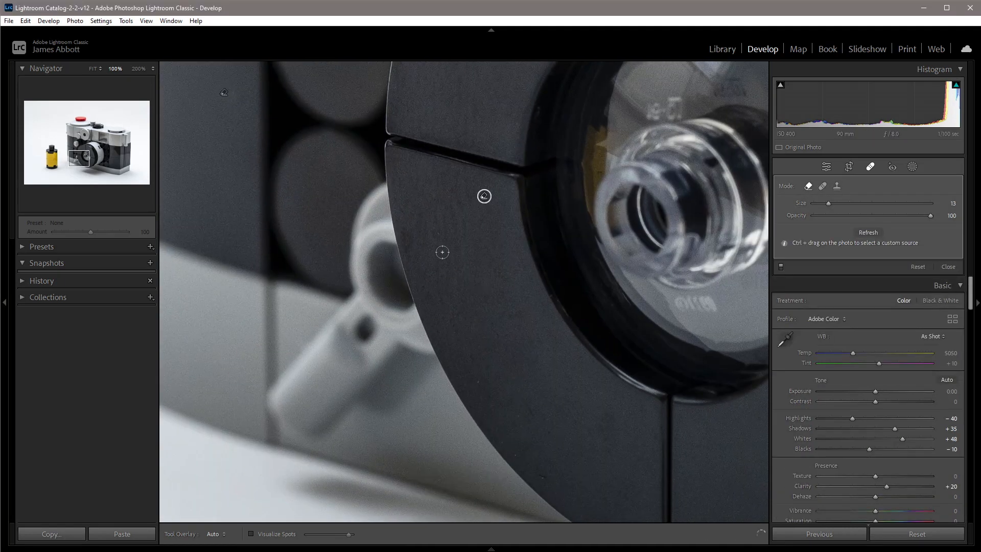
click(440, 231)
click(477, 379)
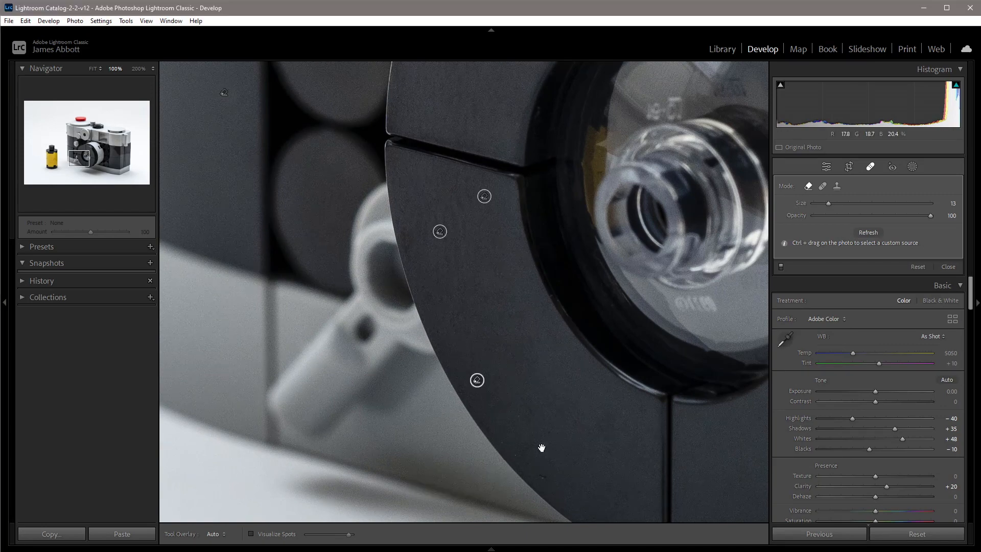
Remove the hair below the lens ring and the dark specks on the white surface beneath it.
drag(557, 435, 548, 169)
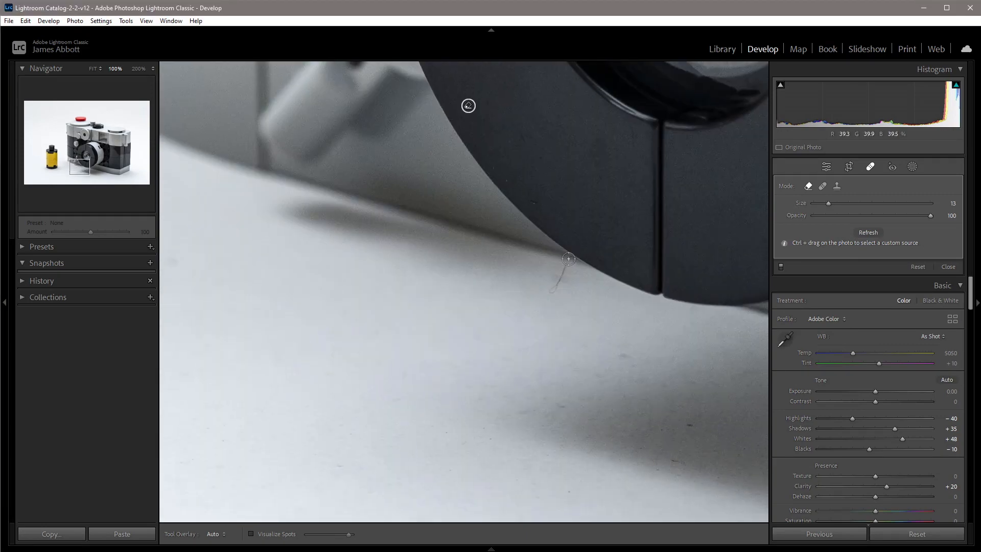
drag(565, 265, 552, 294)
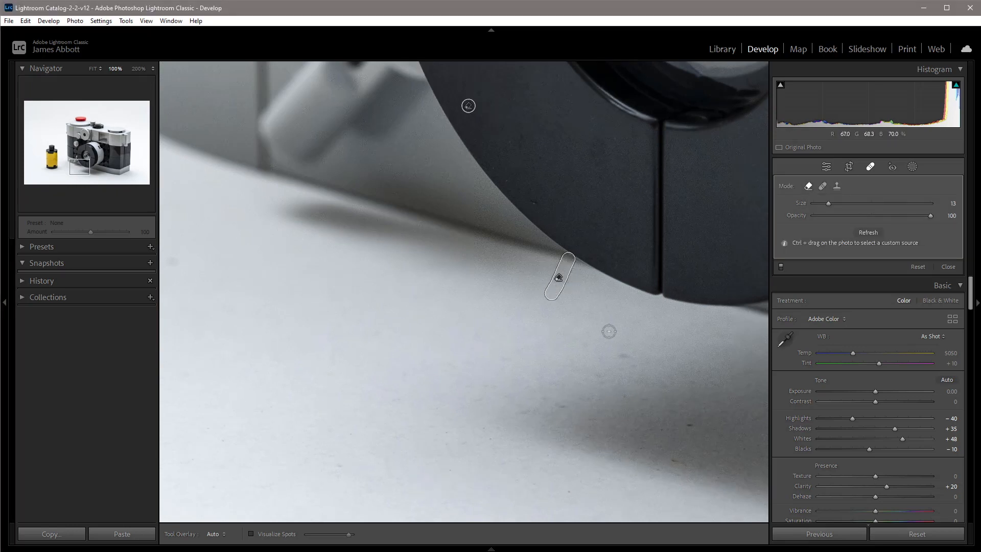
click(633, 367)
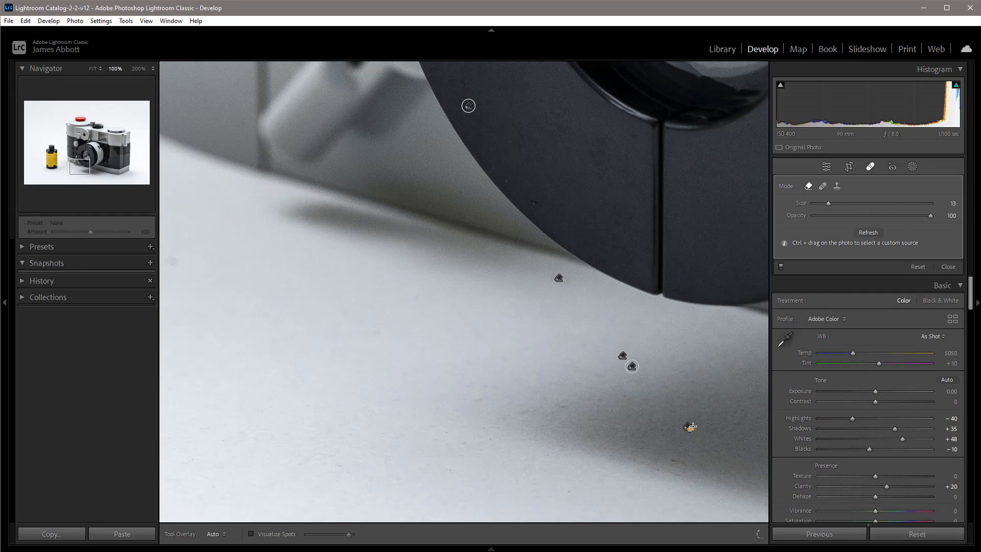
mouse_move(691, 427)
mouse_down()
mouse_move(661, 431)
mouse_move(670, 435)
mouse_up()
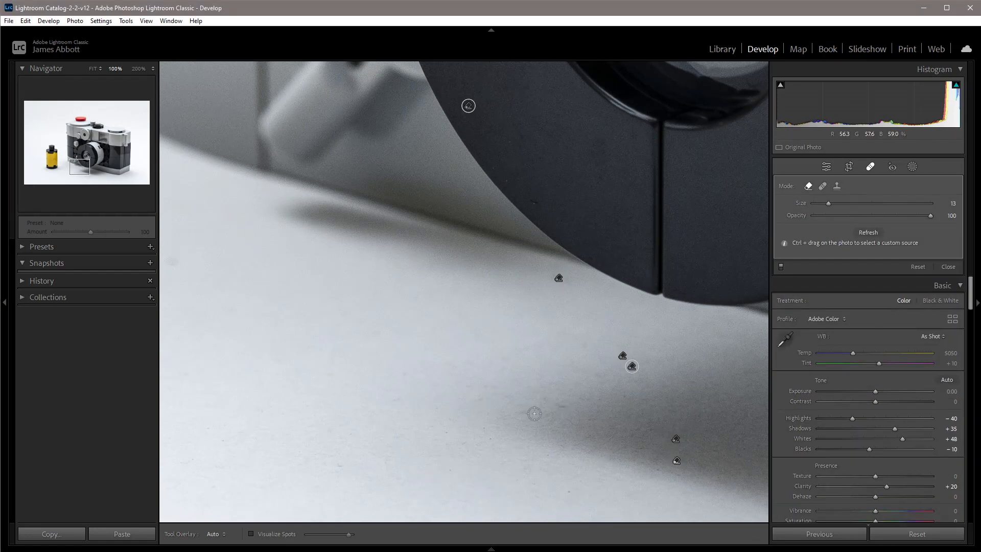
click(560, 407)
Remove the remaining specks and the small fibre in the camera's shadow on the white surface.
mouse_move(540, 415)
mouse_down()
mouse_move(668, 408)
mouse_move(614, 443)
mouse_up()
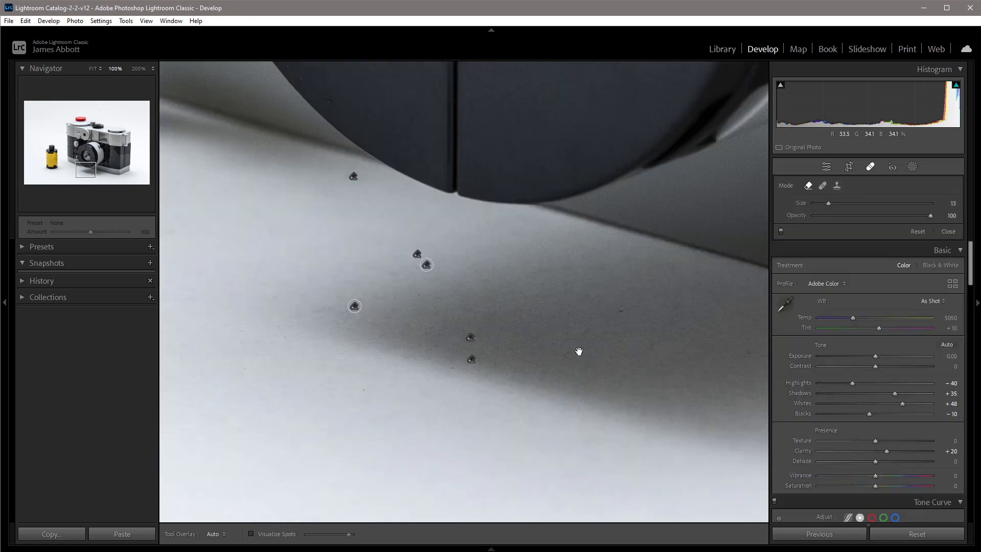
drag(579, 350, 477, 341)
click(516, 301)
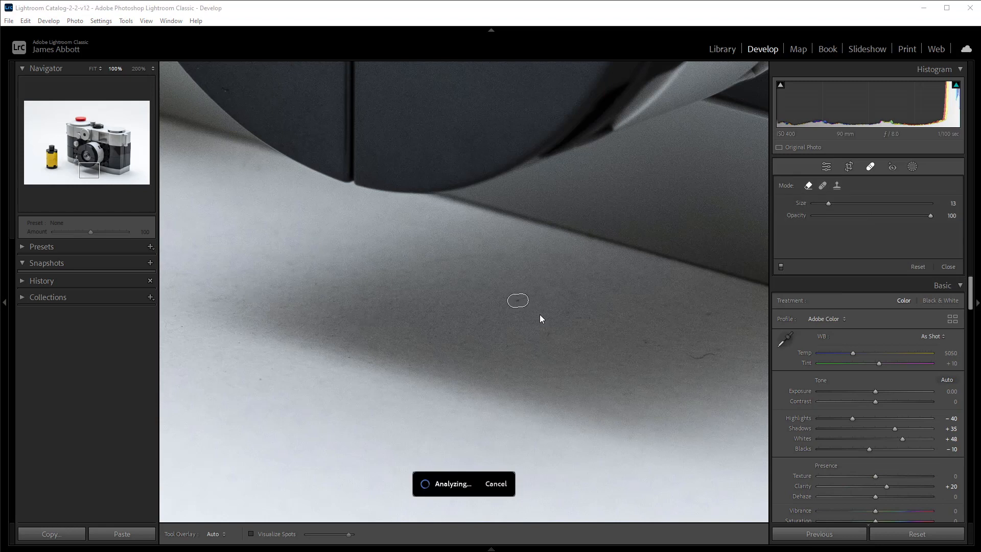
drag(693, 357, 714, 354)
click(709, 313)
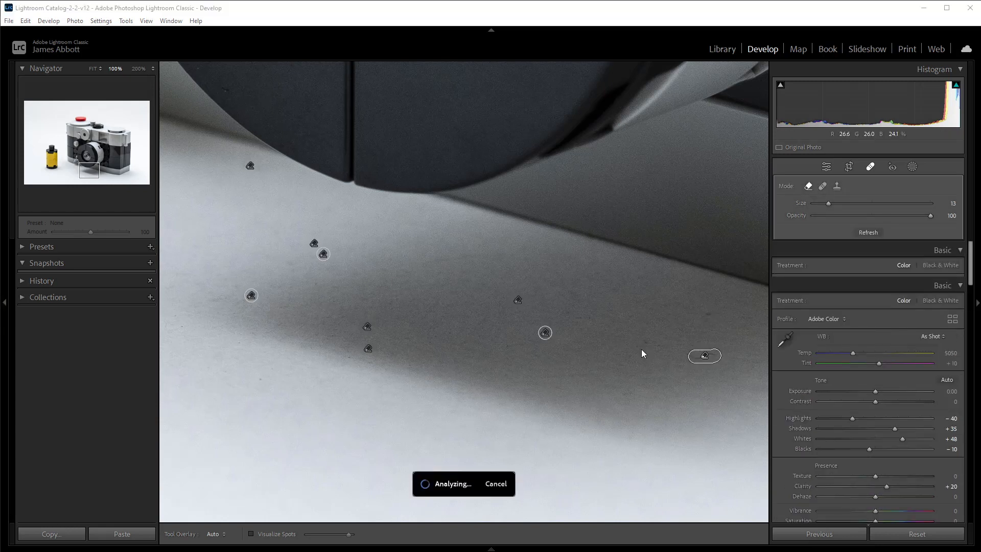
click(644, 340)
Remove the wavy scratch and small mark on the lowest black disc and the blemishes on the grey base below.
drag(698, 216, 332, 257)
drag(655, 342, 500, 413)
drag(463, 208, 534, 204)
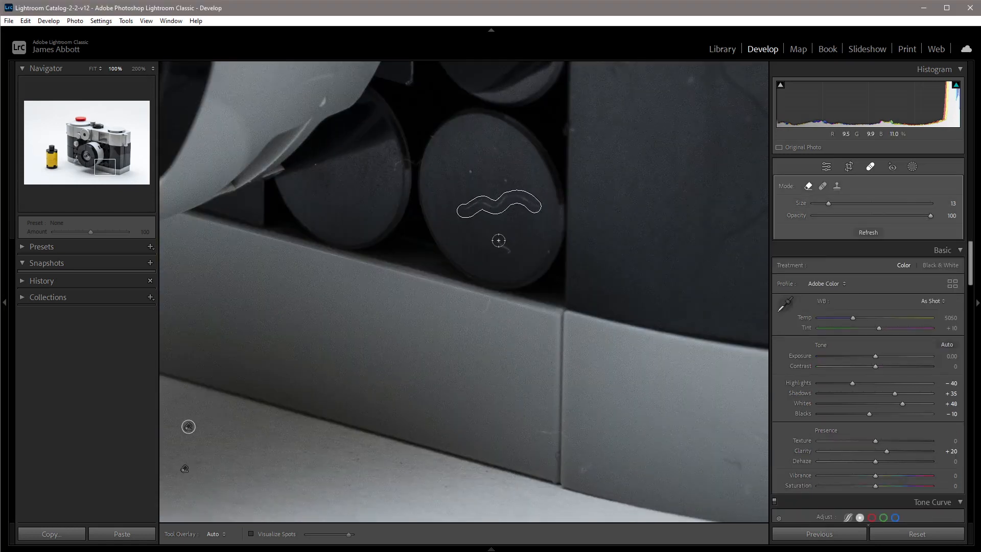
drag(499, 240, 510, 251)
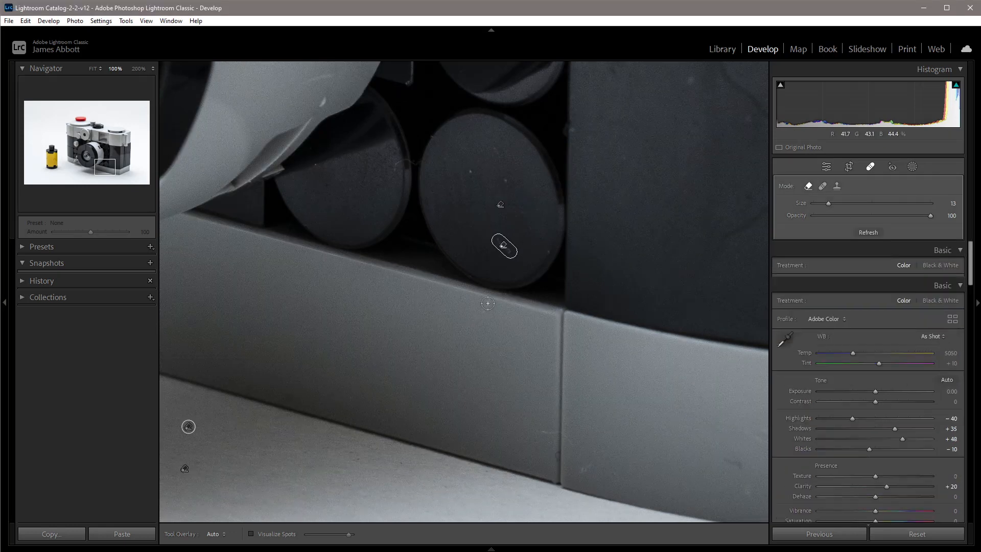
drag(481, 316, 487, 301)
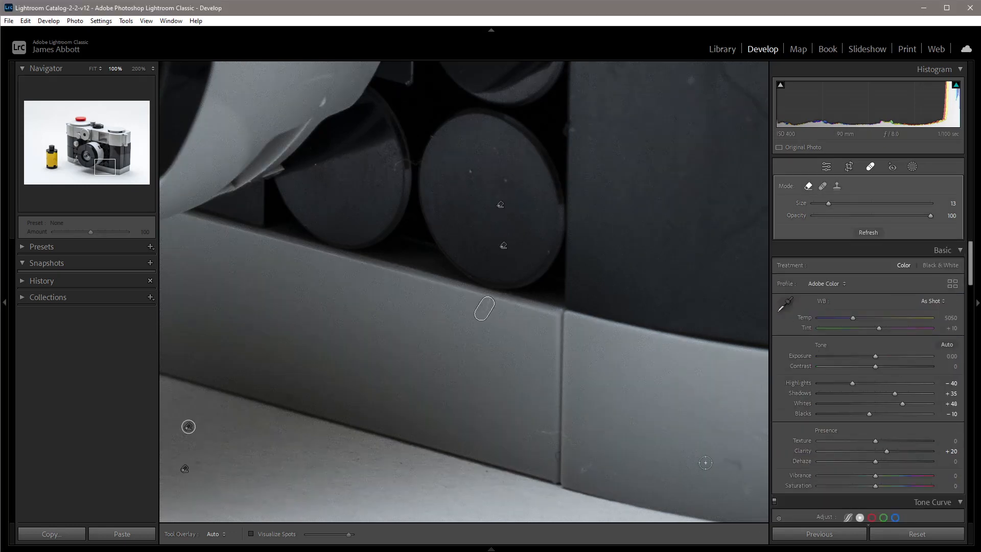
drag(727, 463, 744, 472)
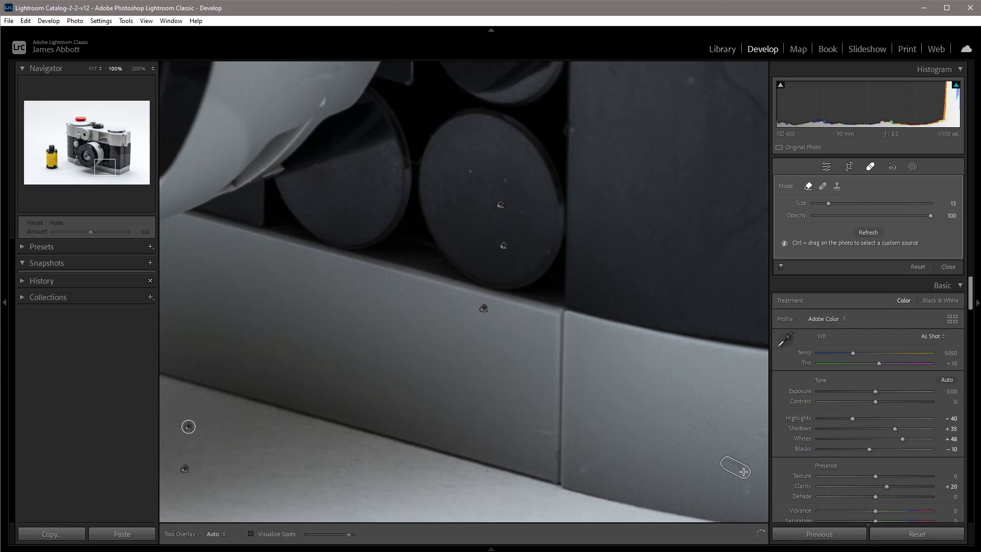
Remove the lowest disc's remaining specks and the diagonal scratches on the adjacent black panel, then close the remove tool and fit the whole photo in view.
mouse_move(719, 226)
mouse_down()
mouse_move(672, 230)
mouse_move(532, 317)
mouse_up()
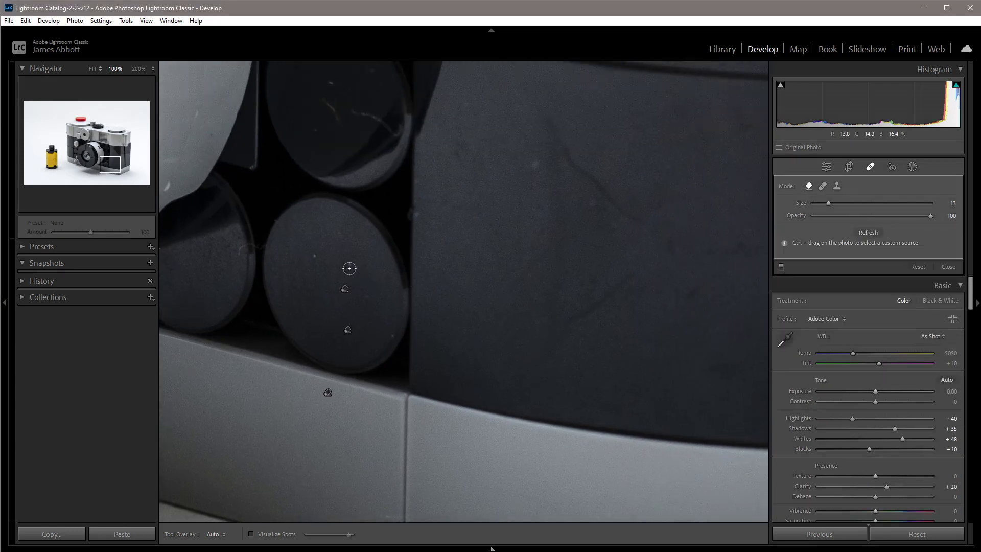
drag(647, 182, 549, 244)
mouse_move(454, 184)
mouse_down()
mouse_move(478, 226)
mouse_move(553, 290)
mouse_up()
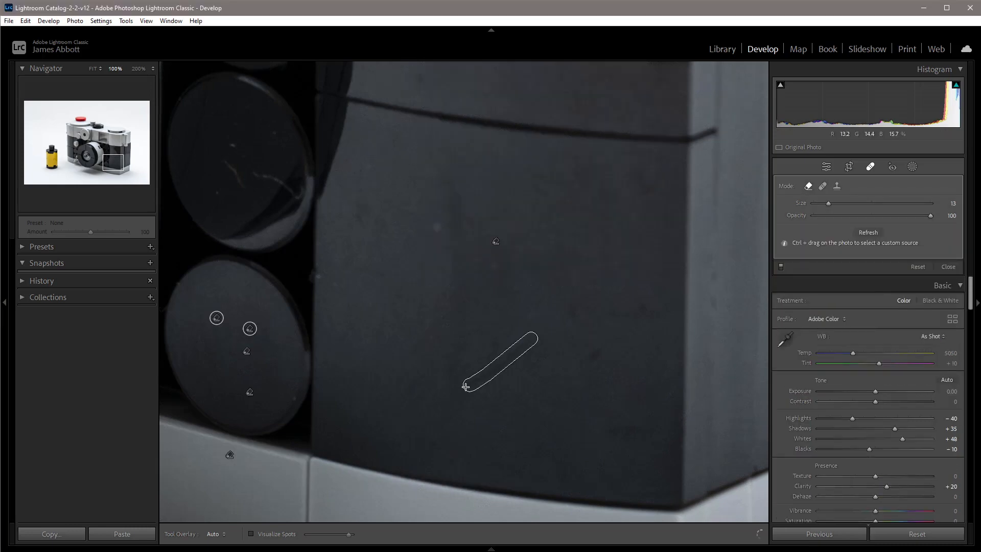
key(q)
drag(655, 204, 414, 331)
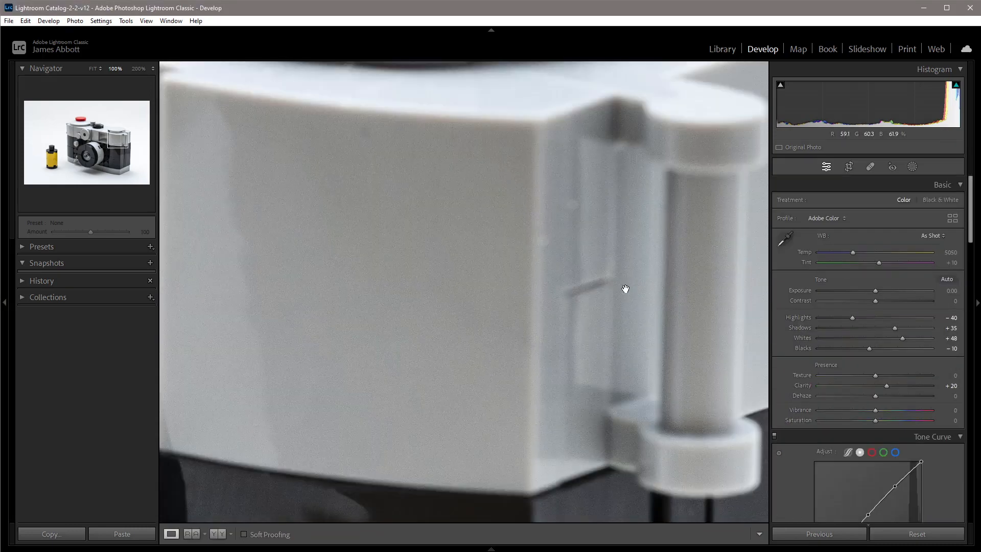
click(627, 290)
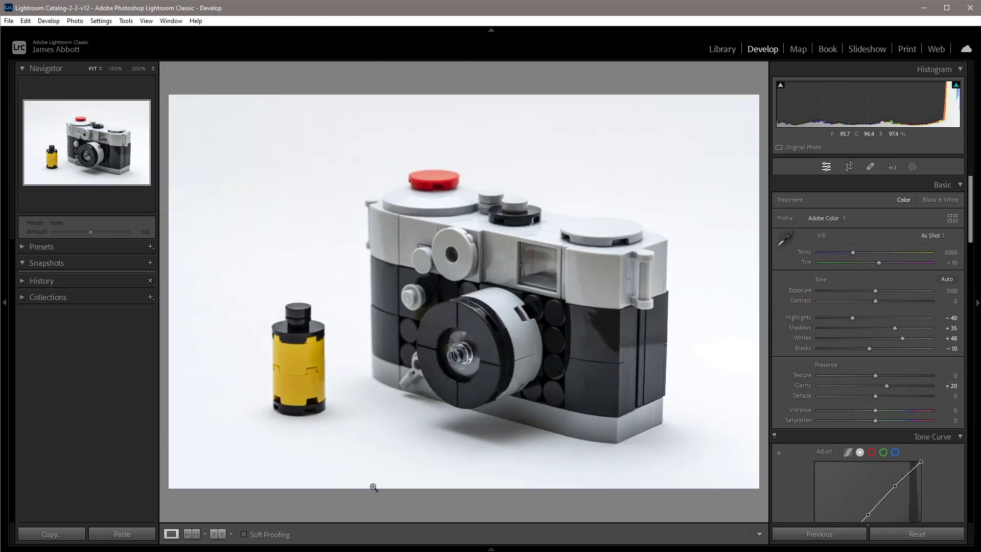